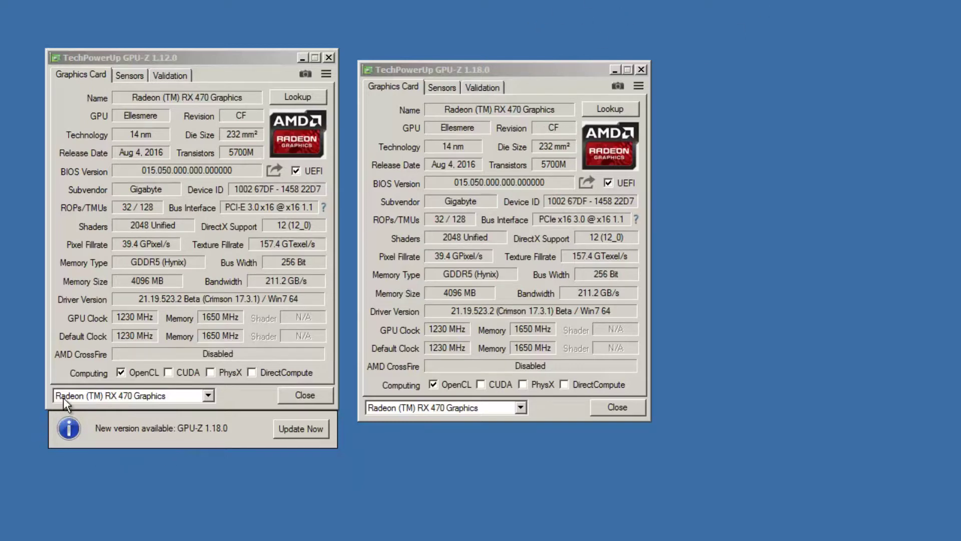
- Select the RX 470 from GPU-Z's list of detected graphics cards
{"action": "left_click", "coordinate": [154, 396]}
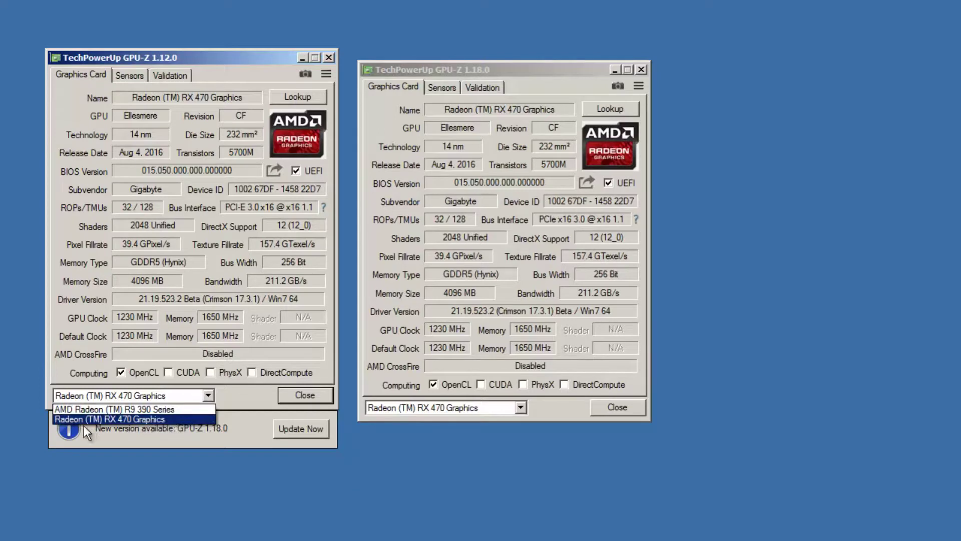
{"action": "left_click", "coordinate": [169, 417]}
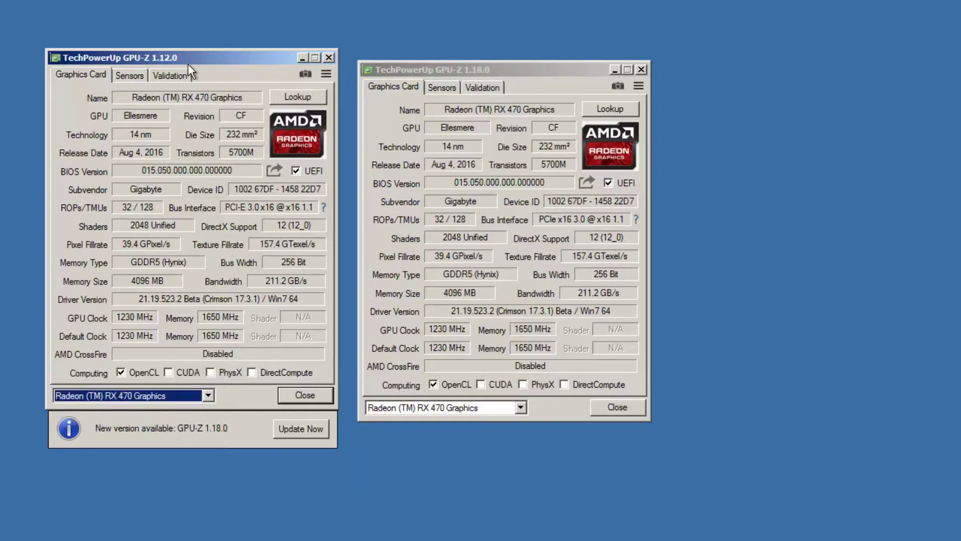
{"action": "left_click", "coordinate": [419, 71]}
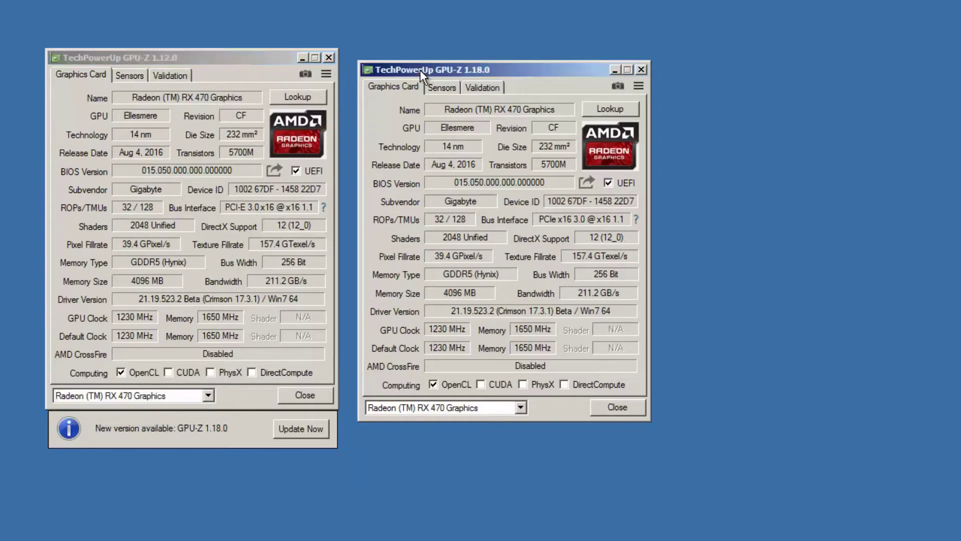
{"action": "left_click", "coordinate": [226, 56]}
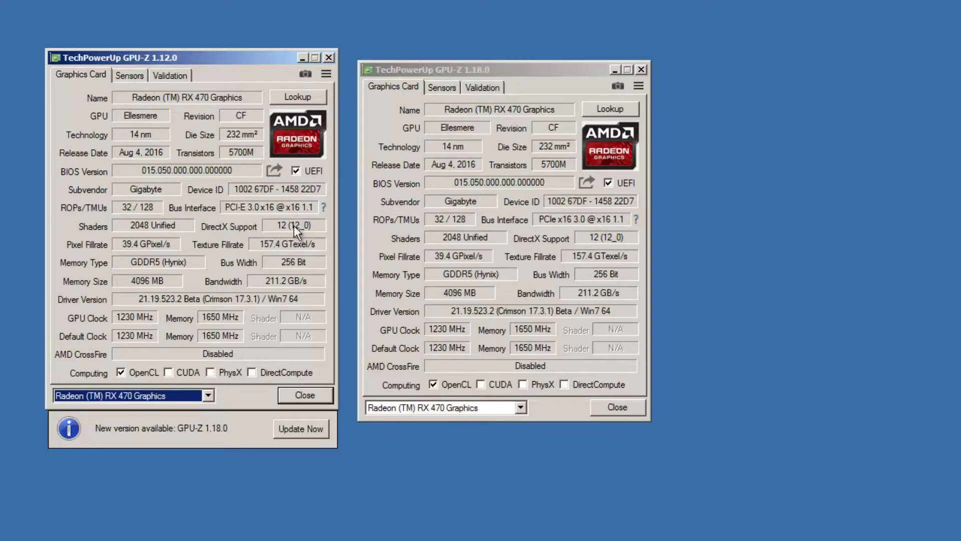
- Save the RX 470 BIOS to the desktop as OLD_Ellesmere.rom
{"action": "left_click", "coordinate": [271, 171]}
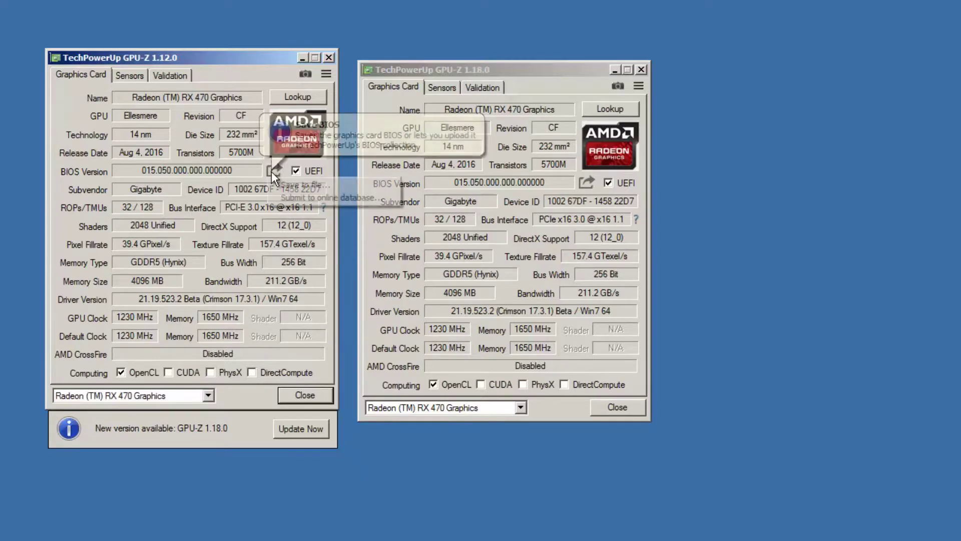
{"action": "left_click", "coordinate": [338, 185]}
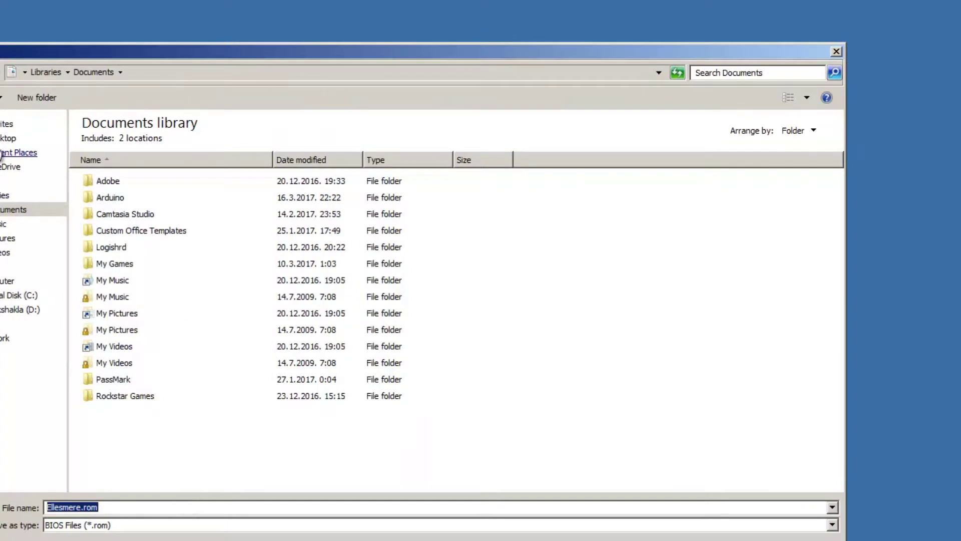
{"action": "left_click", "coordinate": [1, 152]}
{"action": "left_click", "coordinate": [6, 138]}
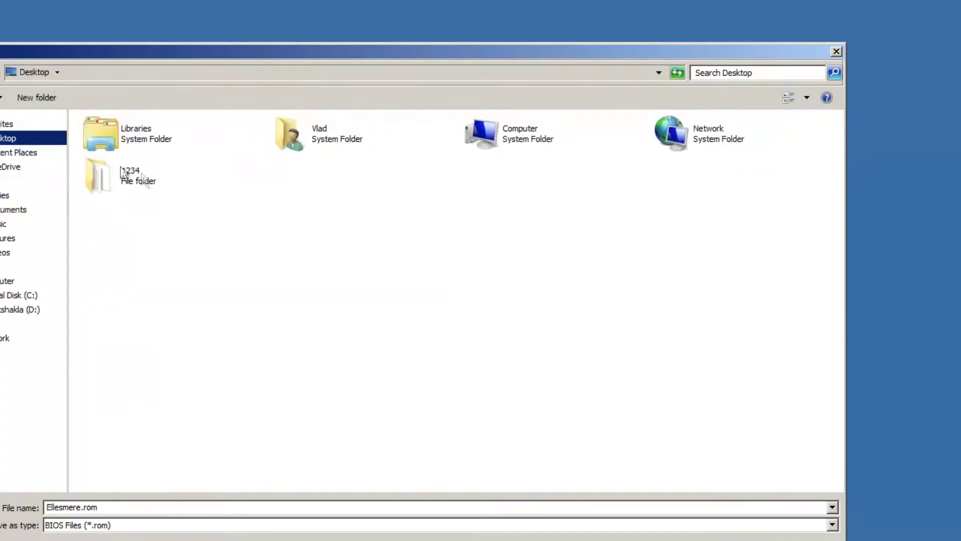
{"action": "left_click", "coordinate": [122, 507]}
{"action": "key", "text": "Home"}
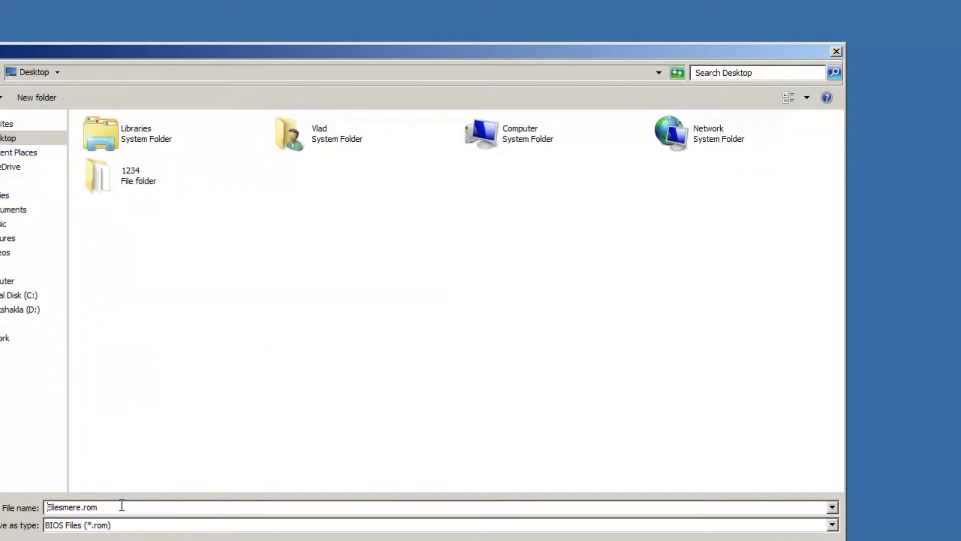
{"action": "type", "text": "OLD_"}
{"action": "key", "text": "Return"}
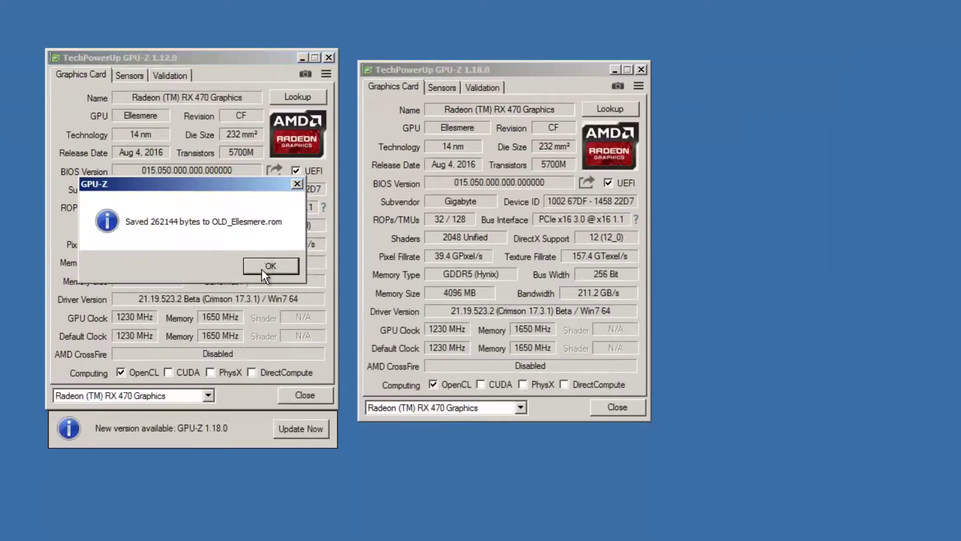
{"action": "left_click", "coordinate": [270, 264]}
- Close GPU-Z 1.12.0 and save the BIOS from GPU-Z 1.18.0 as NEW_Ellesmere.rom
{"action": "left_click", "coordinate": [330, 58]}
{"action": "left_click_drag", "start_coordinate": [508, 63], "coordinate": [212, 61]}
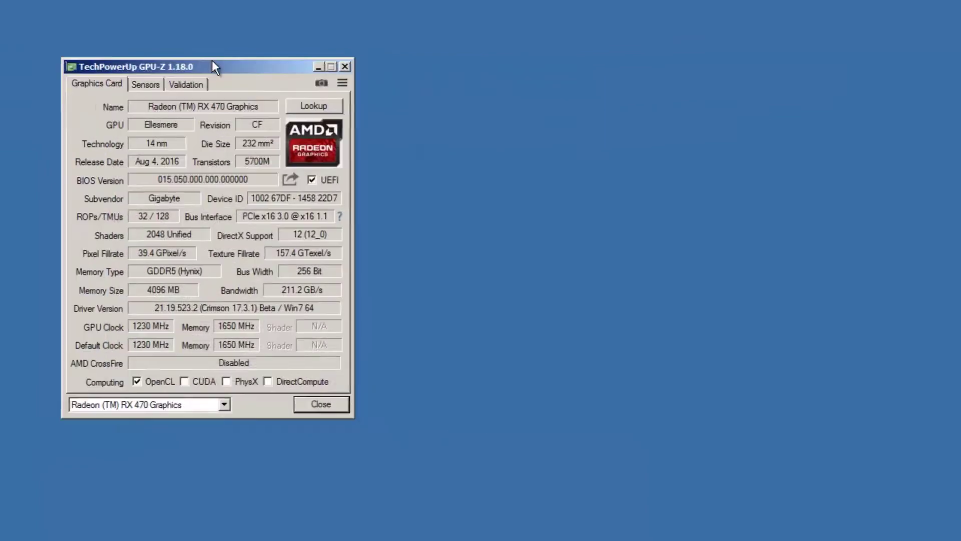
{"action": "left_click", "coordinate": [288, 178]}
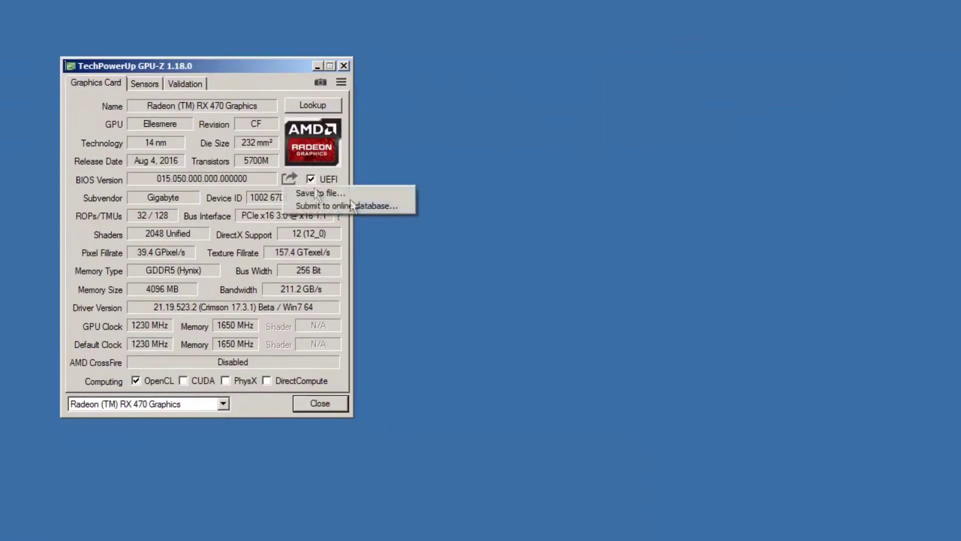
{"action": "left_click", "coordinate": [344, 188]}
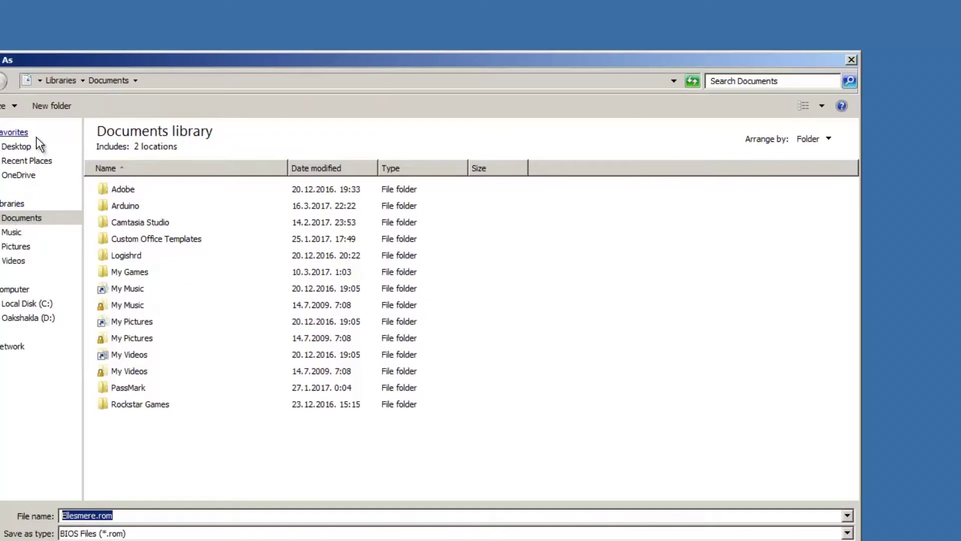
{"action": "left_click", "coordinate": [36, 142]}
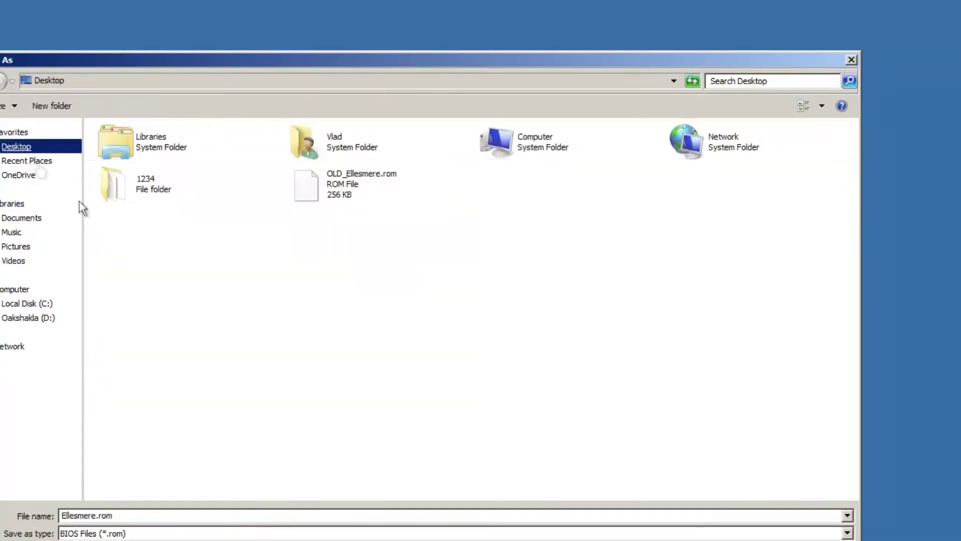
{"action": "left_click", "coordinate": [159, 513]}
{"action": "key", "text": "Home"}
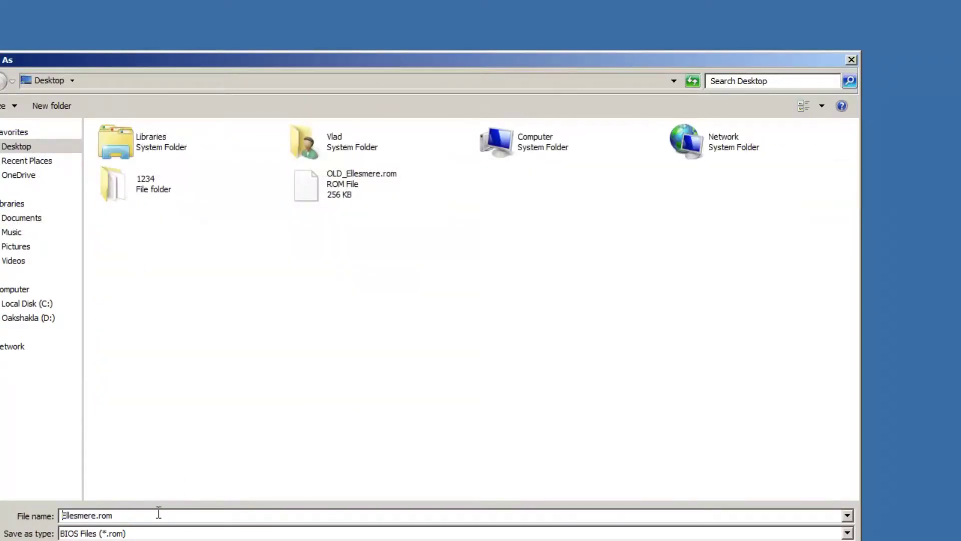
{"action": "type", "text": "NEW_"}
{"action": "key", "text": "Return"}
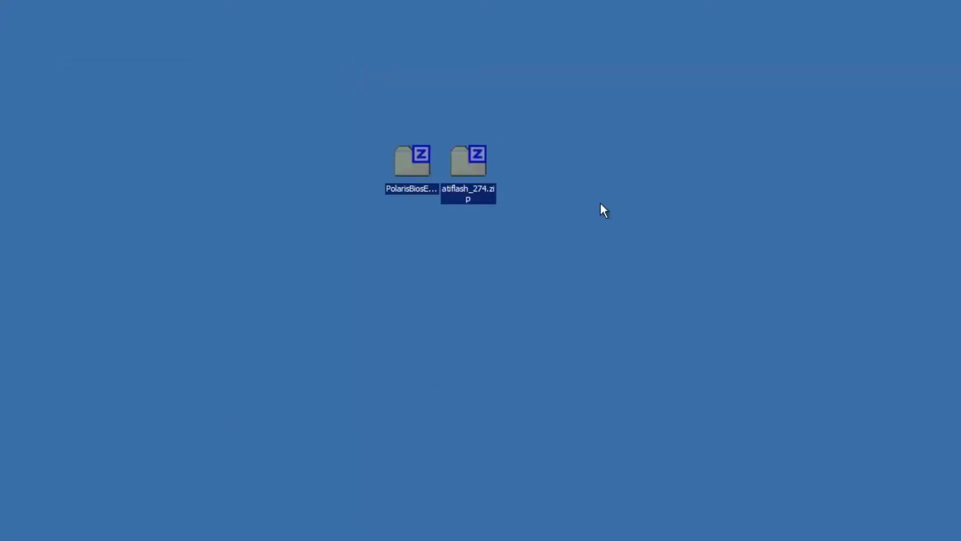
- Extract the PolarisBiosEditor-master folder from its archive onto the desktop
{"action": "left_click", "coordinate": [404, 210]}
{"action": "double_click", "coordinate": [404, 169]}
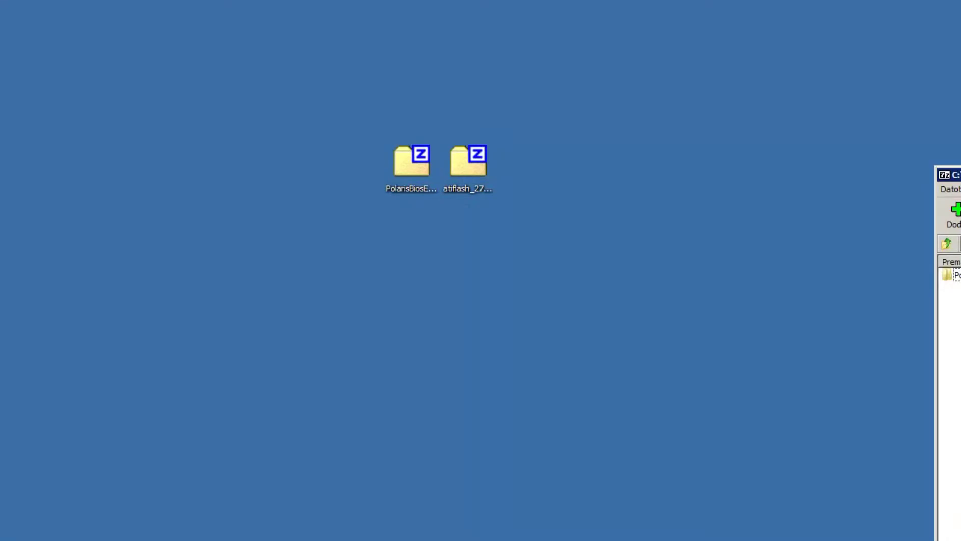
{"action": "left_click_drag", "start_coordinate": [951, 175], "coordinate": [707, 158]}
{"action": "left_click_drag", "start_coordinate": [724, 257], "coordinate": [578, 160]}
{"action": "key", "text": "alt+F4"}
{"action": "left_click", "coordinate": [560, 176]}
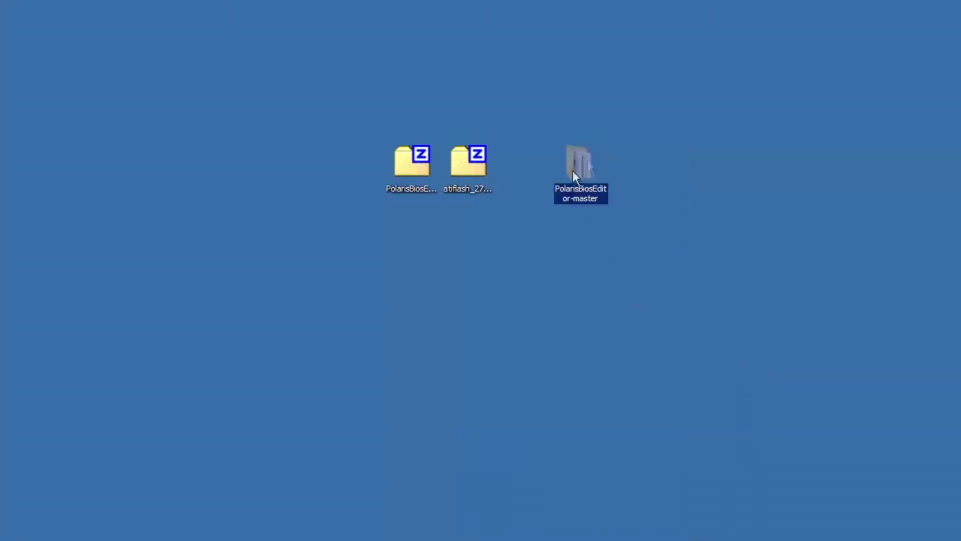
- Extract all files from atiflash_274.zip into the AF folder
{"action": "double_click", "coordinate": [474, 184]}
{"action": "left_click", "coordinate": [565, 282]}
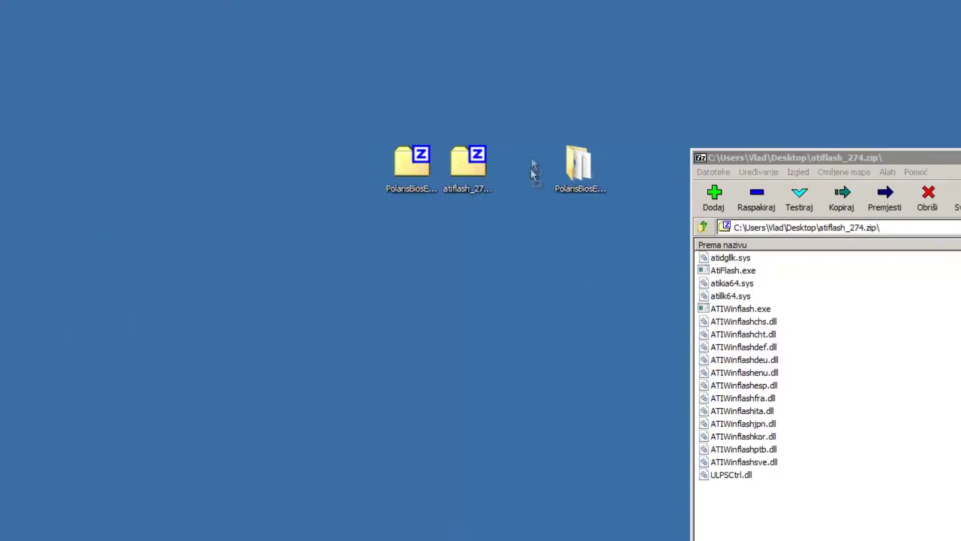
{"action": "left_click", "coordinate": [757, 361]}
{"action": "key", "text": "ctrl+a"}
{"action": "left_click_drag", "start_coordinate": [757, 360], "coordinate": [521, 170]}
{"action": "key", "text": "alt+F4"}
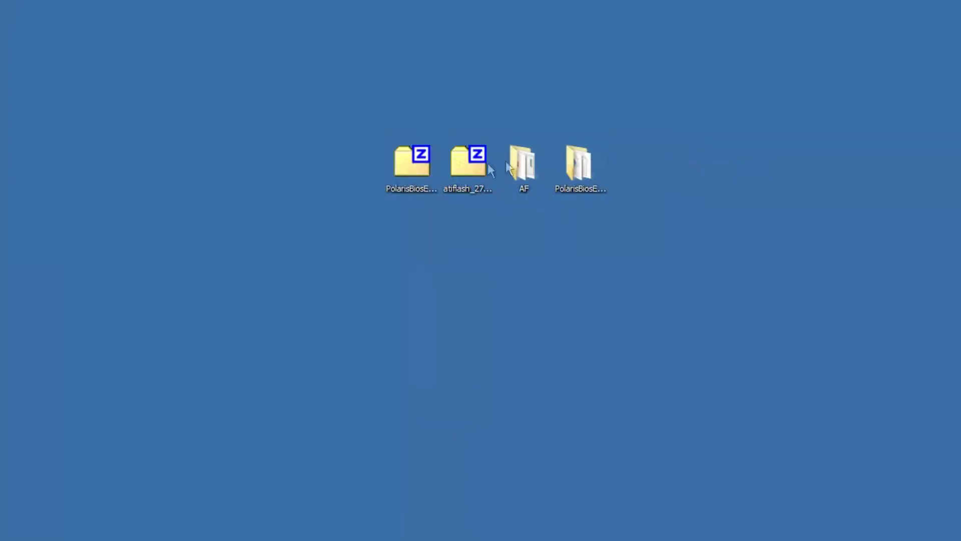
- Run ATIWinflash.exe from the AF folder as administrator
{"action": "double_click", "coordinate": [524, 165]}
{"action": "left_click", "coordinate": [270, 44]}
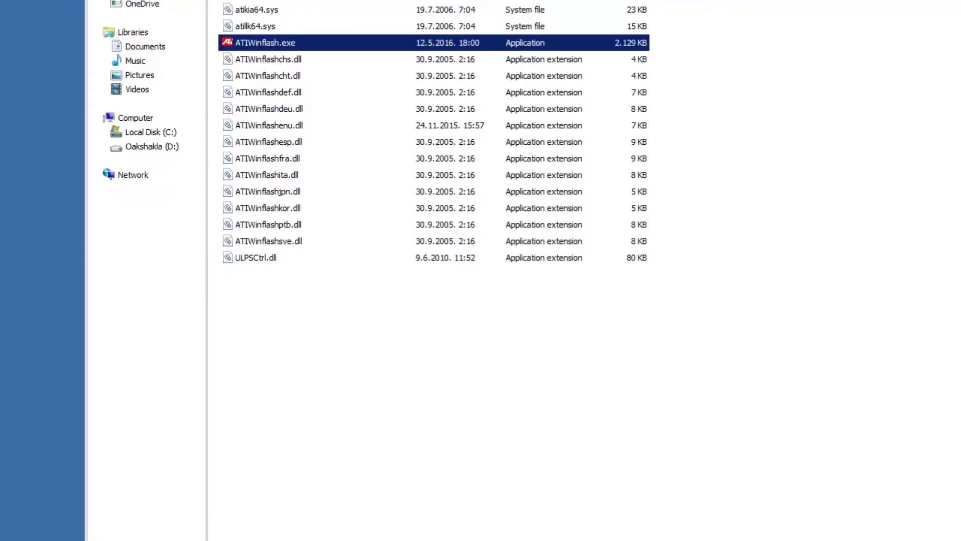
{"action": "right_click", "coordinate": [217, 158]}
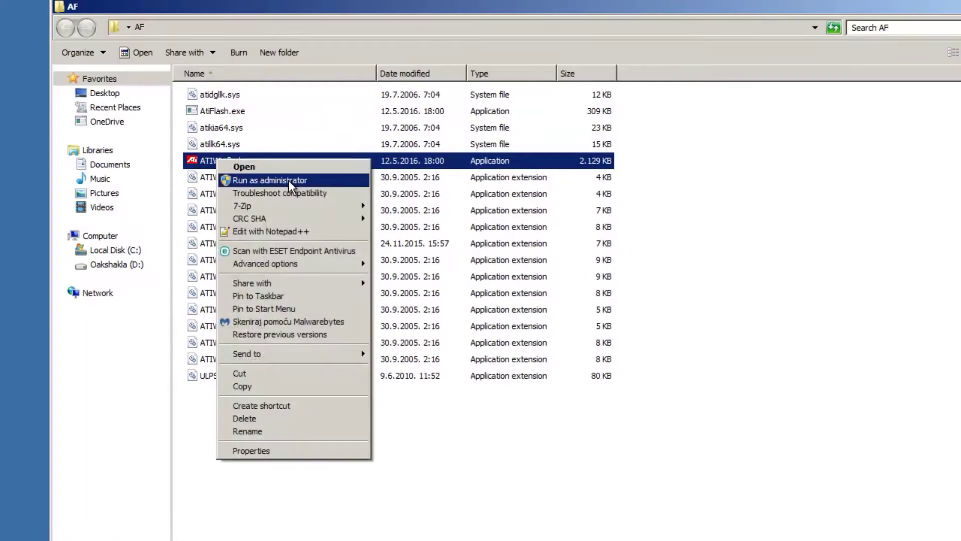
{"action": "left_click", "coordinate": [288, 181]}
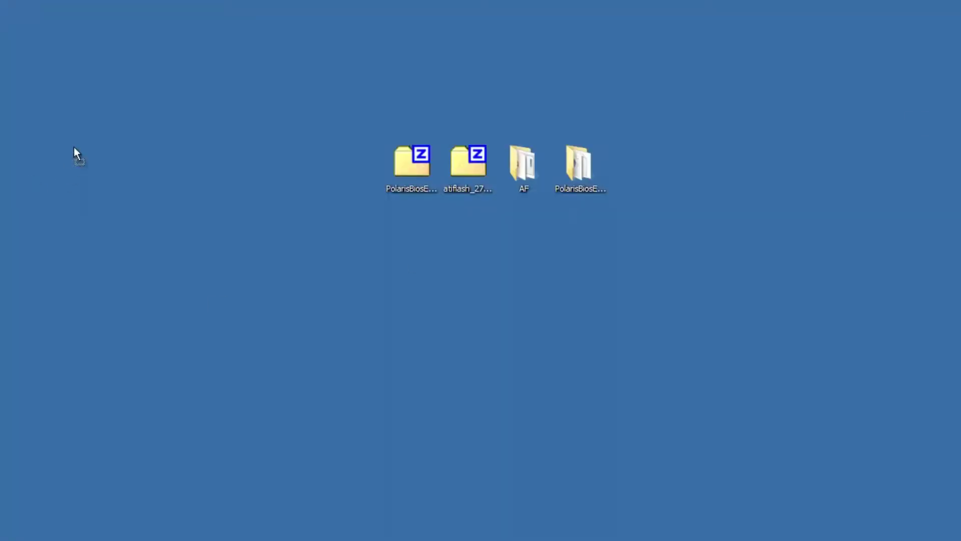
- View the properties of OLD_Ellesmere.rom and NEW_Ellesmere.rom, then close NEW's sheet
{"action": "left_click_drag", "start_coordinate": [80, 186], "coordinate": [190, 111]}
{"action": "right_click", "coordinate": [76, 100]}
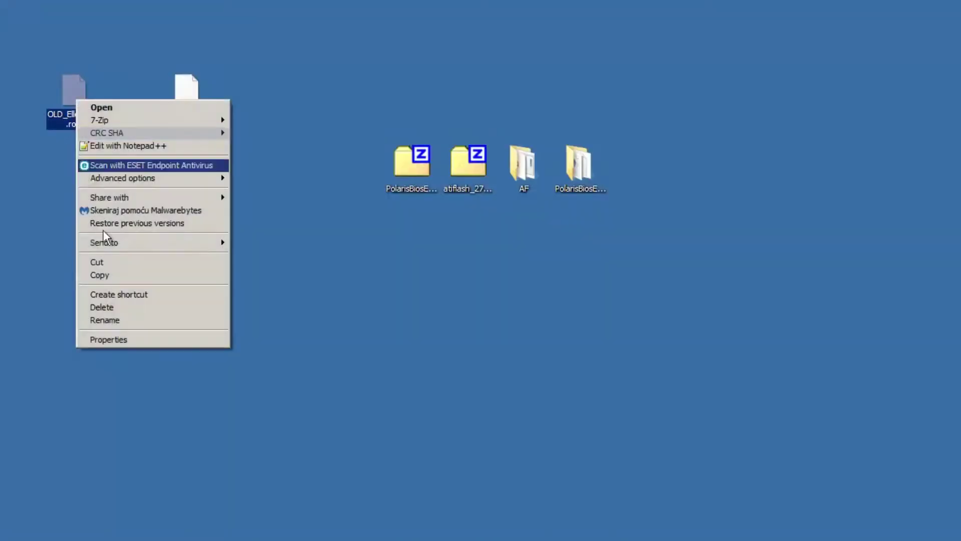
{"action": "left_click", "coordinate": [116, 340]}
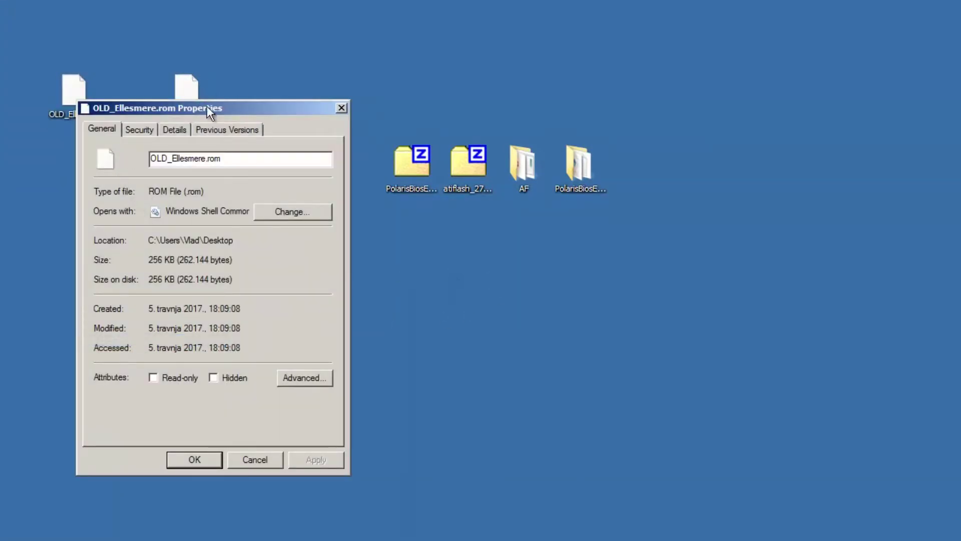
{"action": "left_click_drag", "start_coordinate": [206, 111], "coordinate": [178, 152]}
{"action": "right_click", "coordinate": [186, 107]}
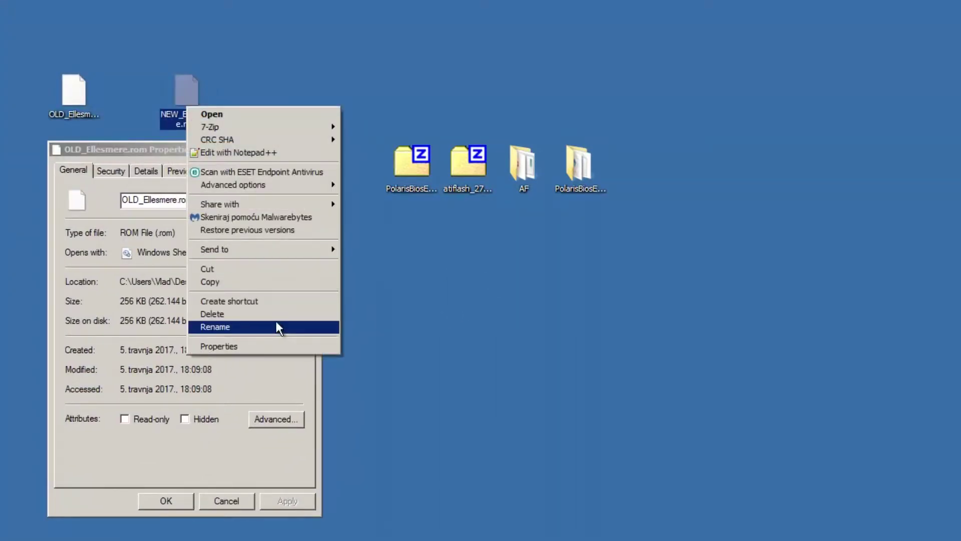
{"action": "left_click", "coordinate": [261, 346]}
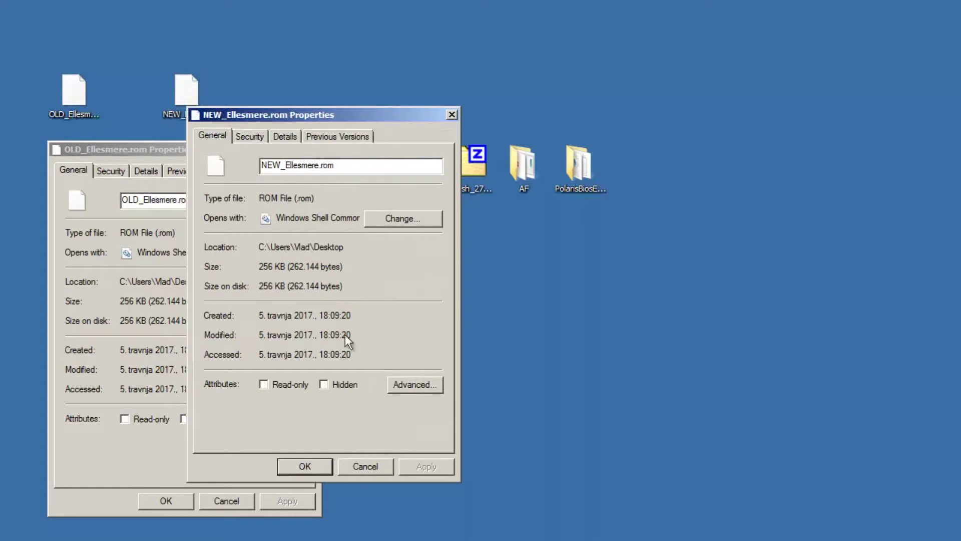
{"action": "left_click", "coordinate": [362, 467]}
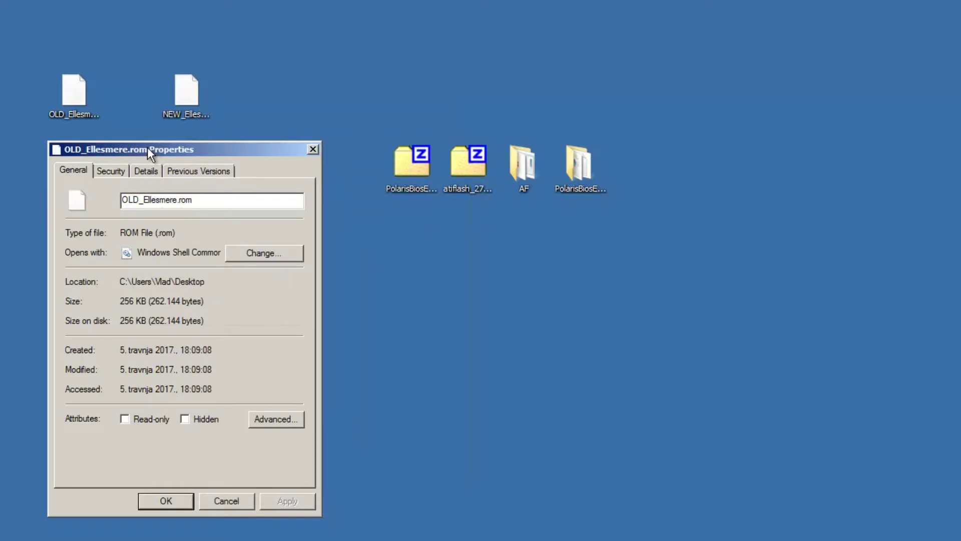
- Place both ROM files at the desktop's top-left and close OLD_Ellesmere.rom's properties
{"action": "left_click_drag", "start_coordinate": [70, 84], "coordinate": [57, 24]}
{"action": "left_click", "coordinate": [191, 83]}
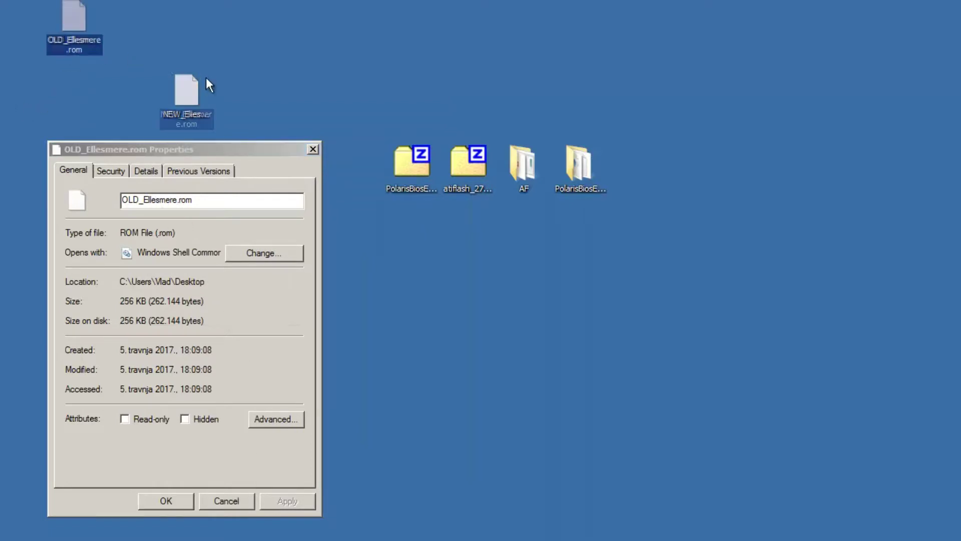
{"action": "left_click_drag", "start_coordinate": [116, 14], "coordinate": [118, 15]}
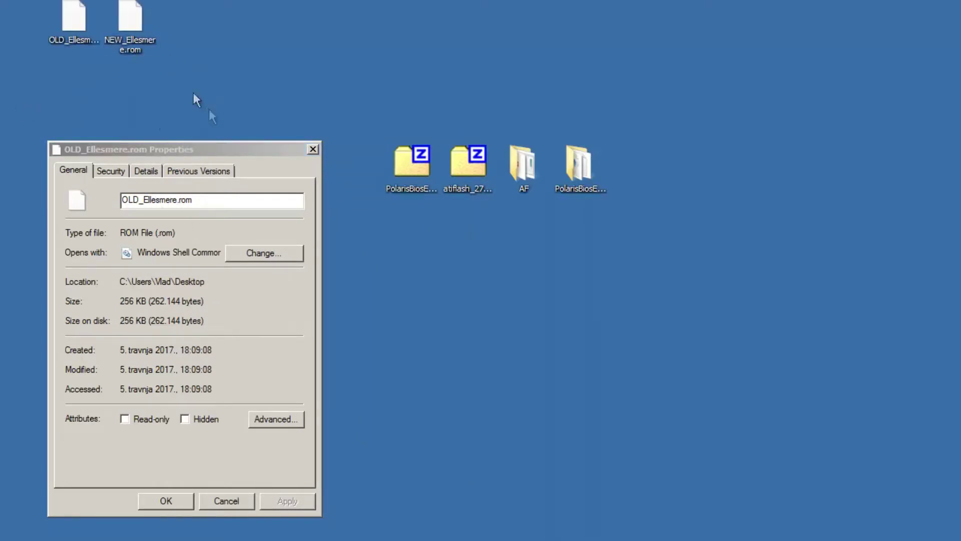
{"action": "left_click", "coordinate": [312, 149]}
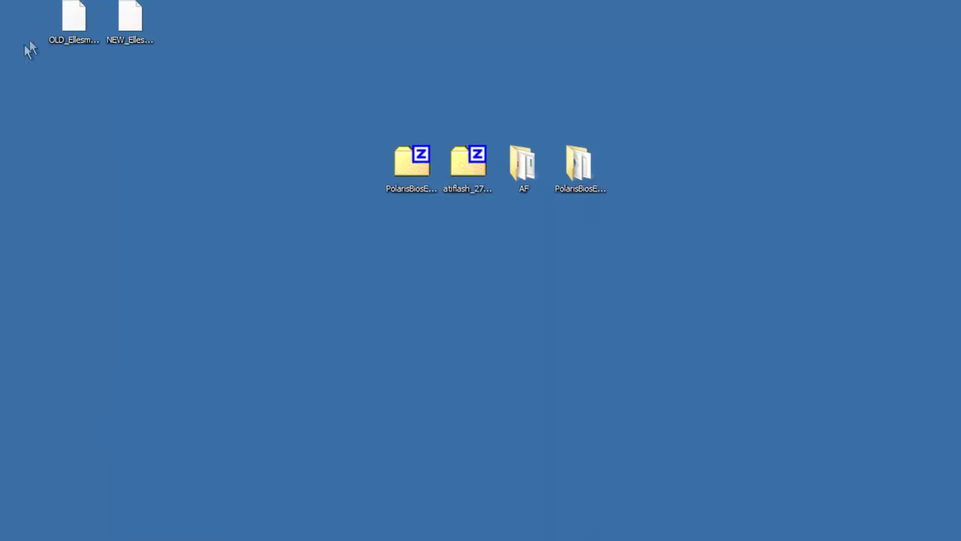
{"action": "left_click_drag", "start_coordinate": [18, 54], "coordinate": [204, 24]}
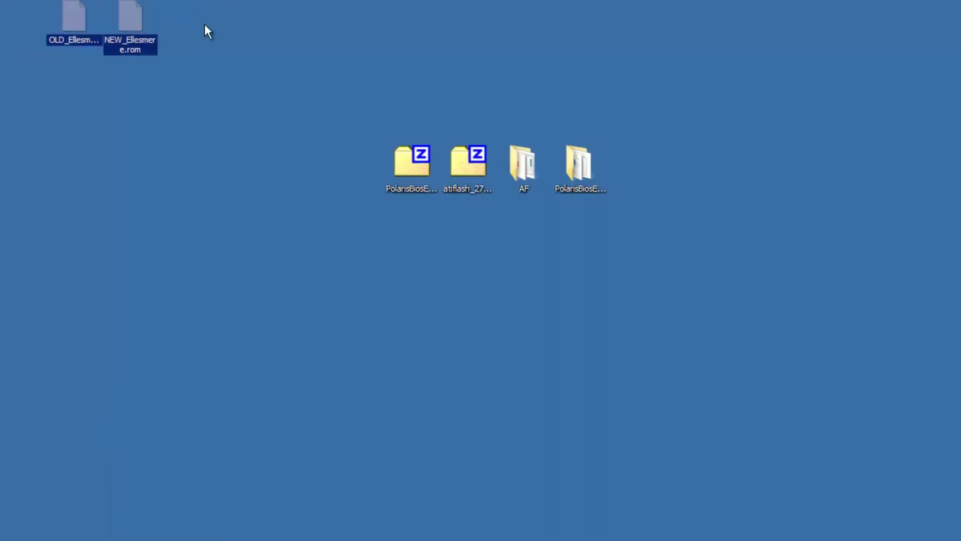
{"action": "left_click", "coordinate": [170, 123]}
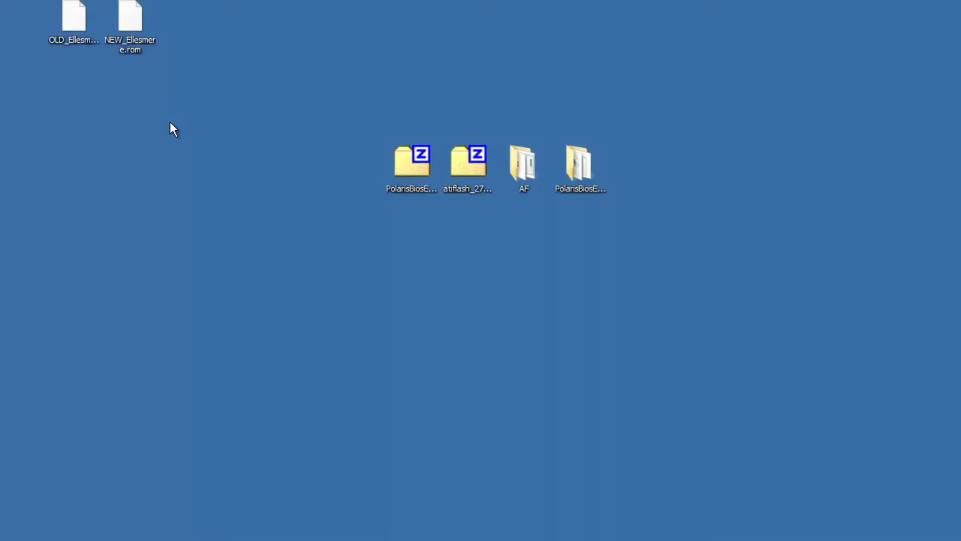
{"action": "left_click_drag", "start_coordinate": [337, 101], "coordinate": [188, 75]}
- Select the Radeon RX 470, save its current BIOS to the Desktop, and exit ATIWinflash
{"action": "left_click", "coordinate": [179, 164]}
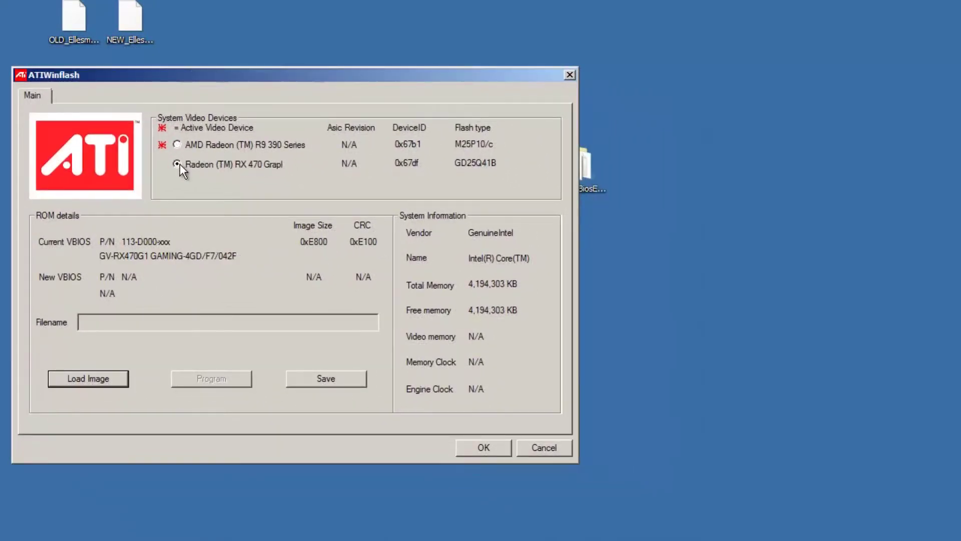
{"action": "left_click", "coordinate": [329, 379]}
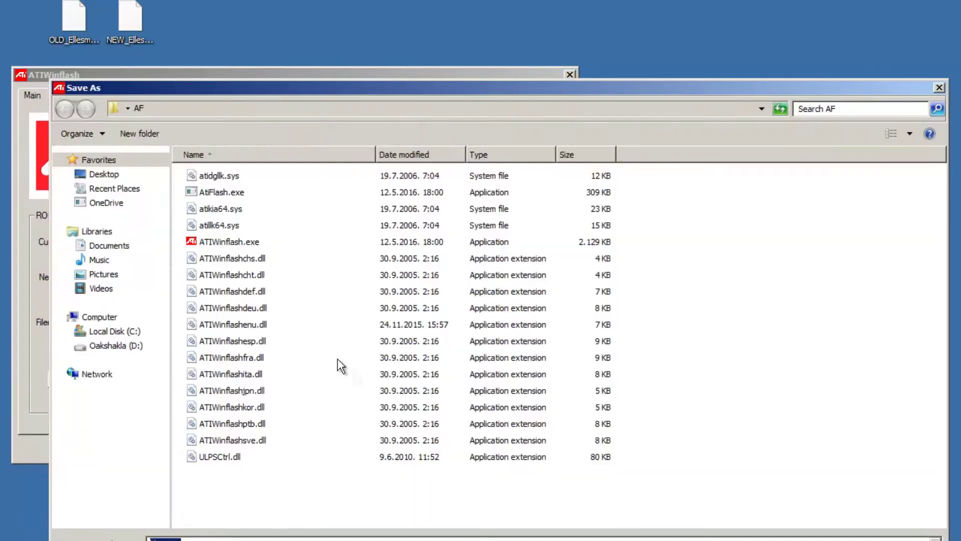
{"action": "left_click", "coordinate": [80, 176]}
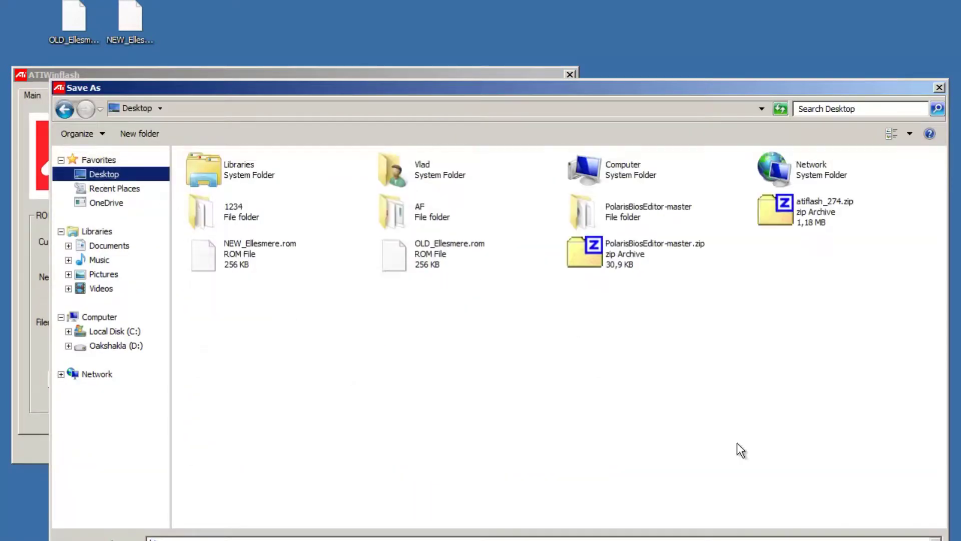
{"action": "key", "text": "Return"}
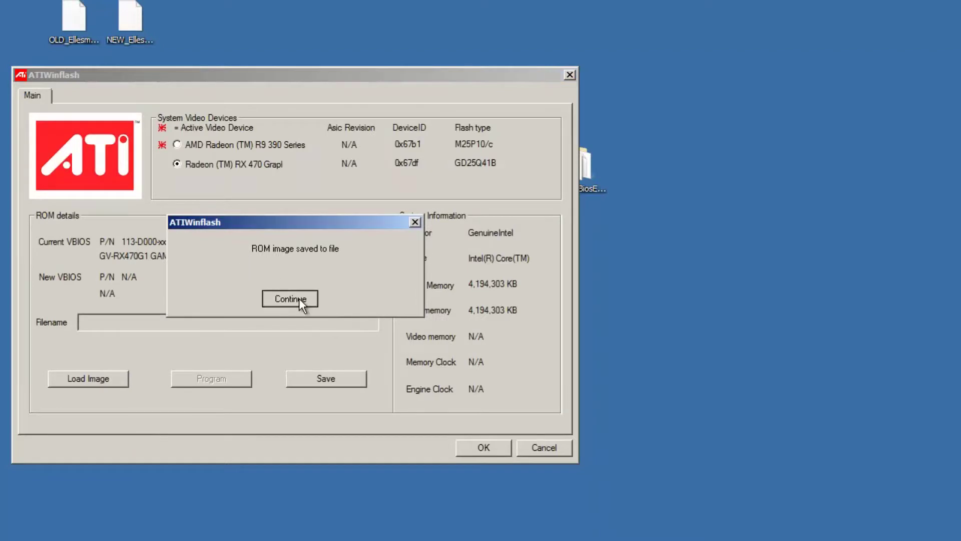
{"action": "left_click", "coordinate": [299, 299]}
{"action": "left_click", "coordinate": [553, 451]}
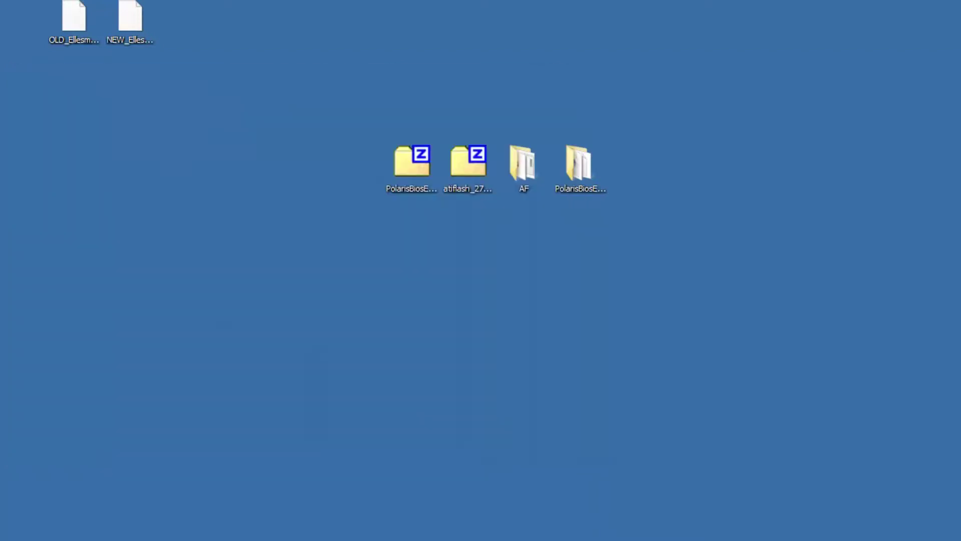
{"action": "right_click", "coordinate": [83, 87]}
{"action": "left_click", "coordinate": [163, 329]}
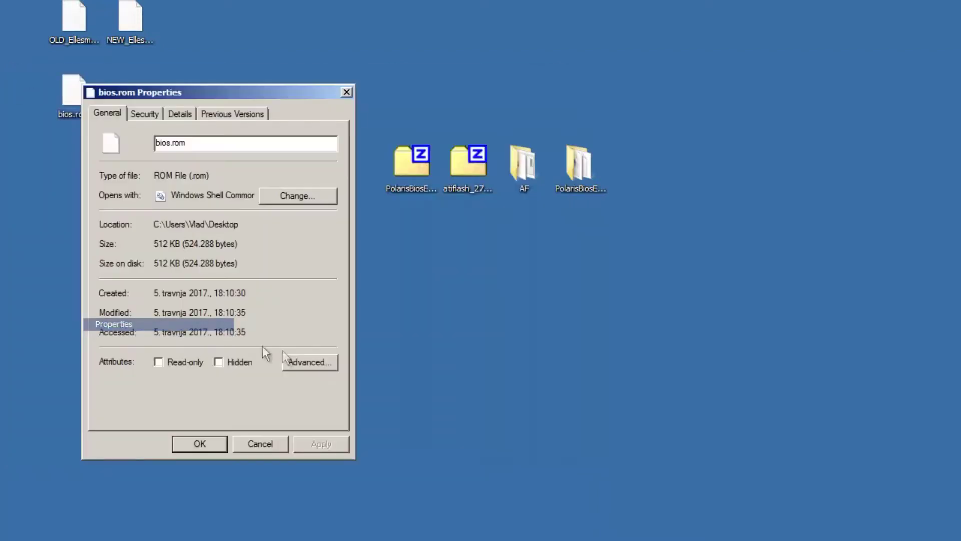
{"action": "left_click", "coordinate": [250, 444]}
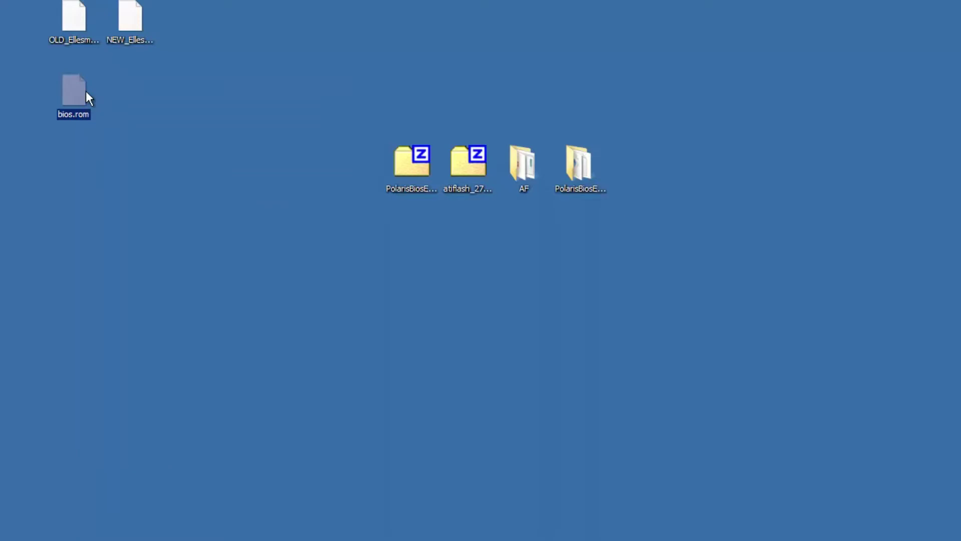
{"action": "left_click", "coordinate": [125, 19]}
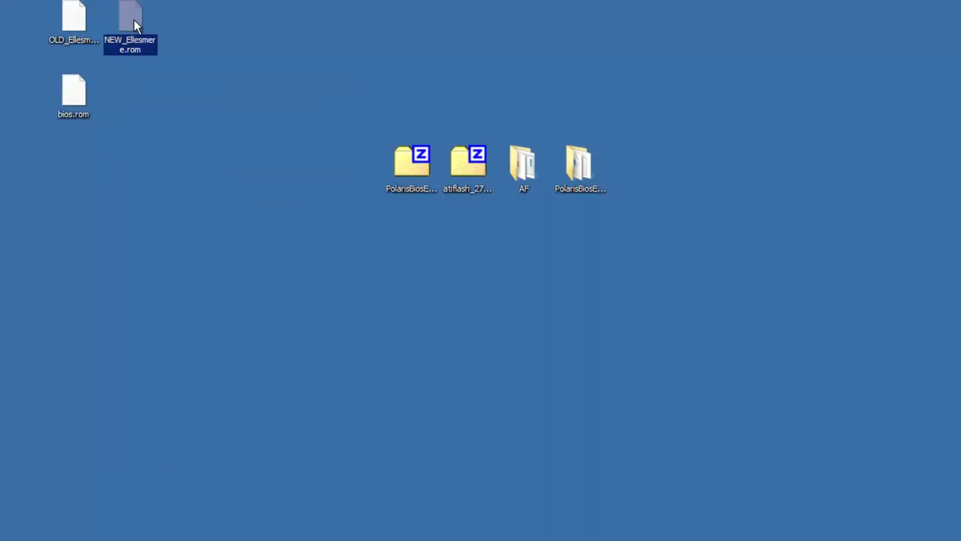
{"action": "mouse_move", "coordinate": [133, 32]}
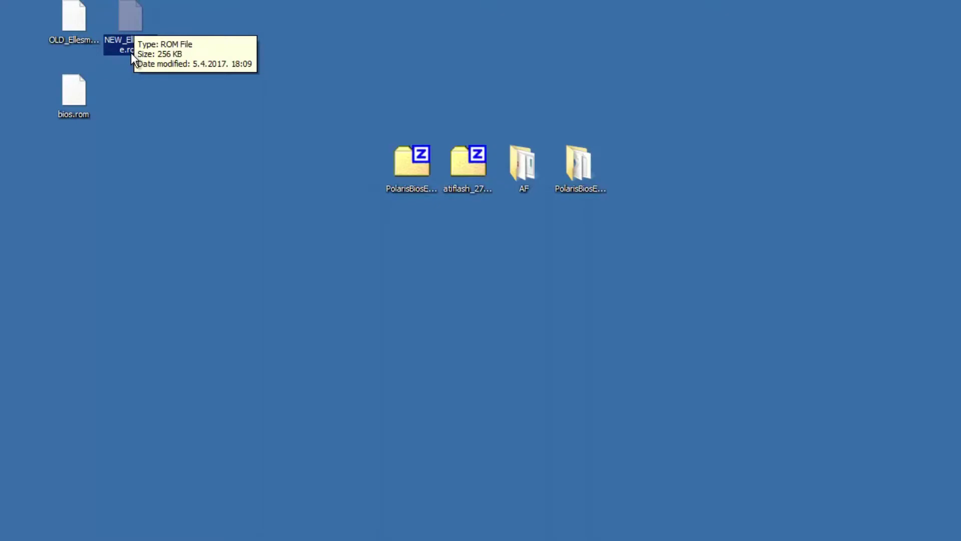
{"action": "left_click", "coordinate": [145, 108]}
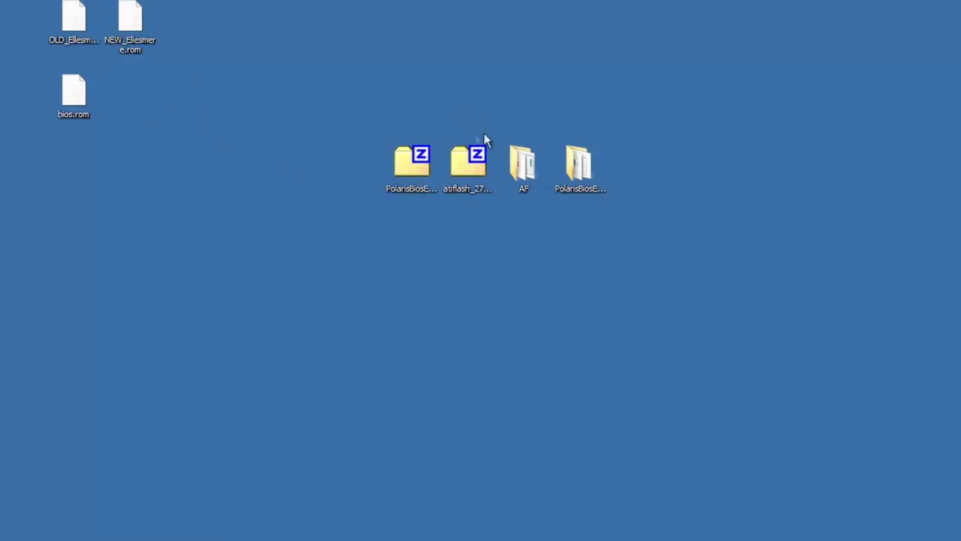
{"action": "double_click", "coordinate": [569, 168]}
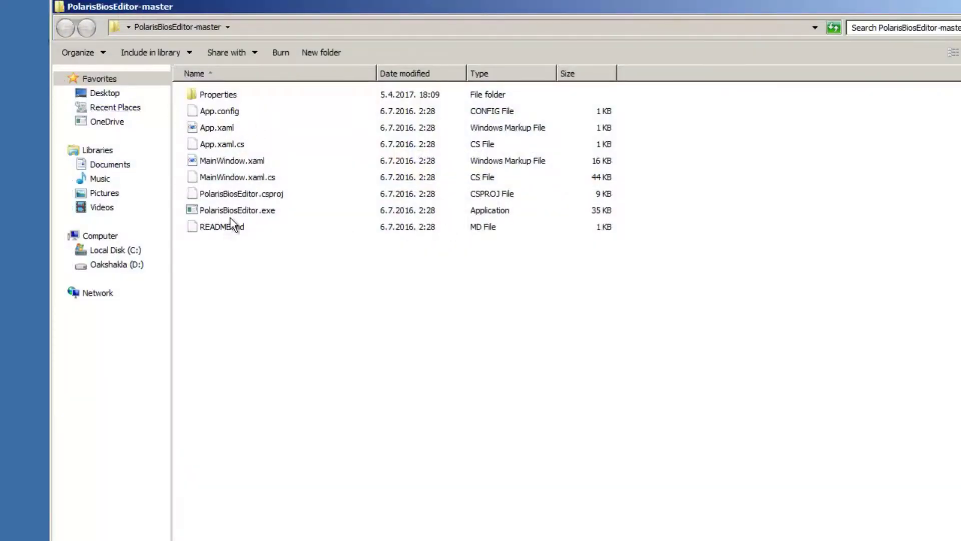
- Start Polaris BIOS Editor and load NEW_Ellesmere.rom, dismissing the undersized BIOS warning
{"action": "double_click", "coordinate": [275, 206]}
{"action": "left_click", "coordinate": [538, 348]}
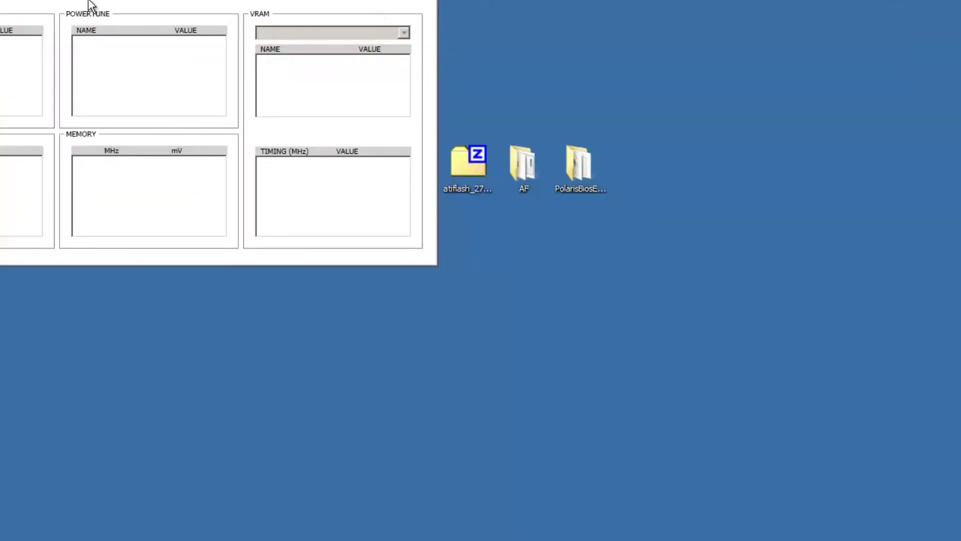
{"action": "left_click_drag", "start_coordinate": [90, 7], "coordinate": [620, 171]}
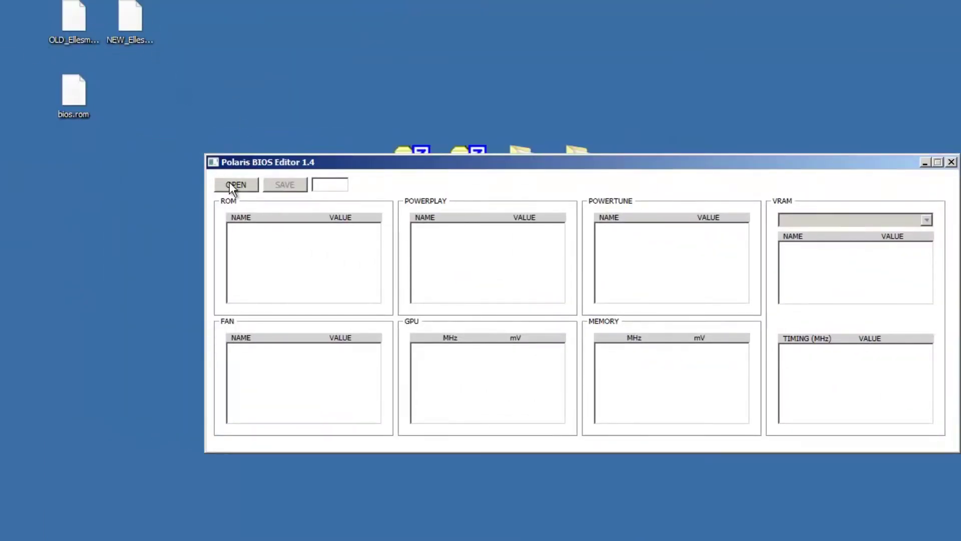
{"action": "left_click", "coordinate": [245, 188]}
{"action": "left_click", "coordinate": [279, 273]}
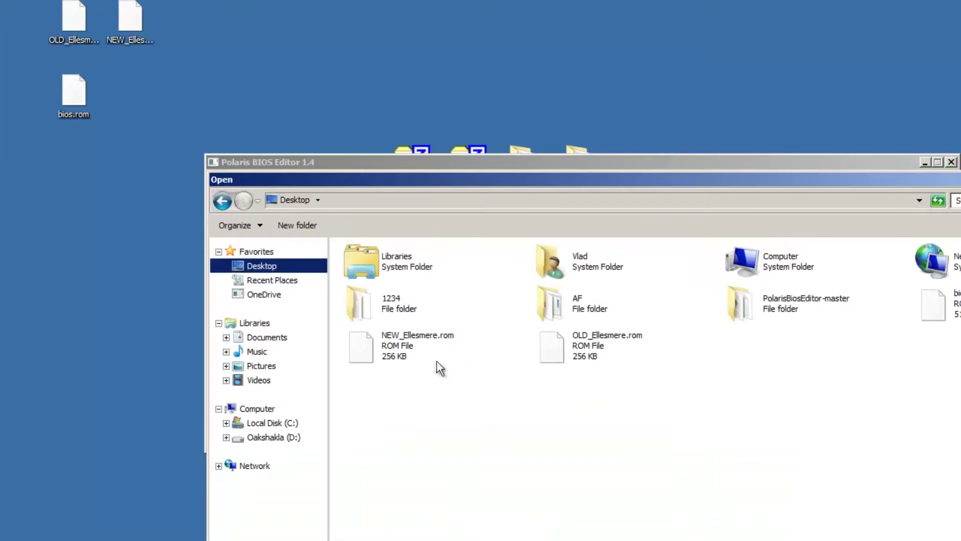
{"action": "double_click", "coordinate": [416, 352]}
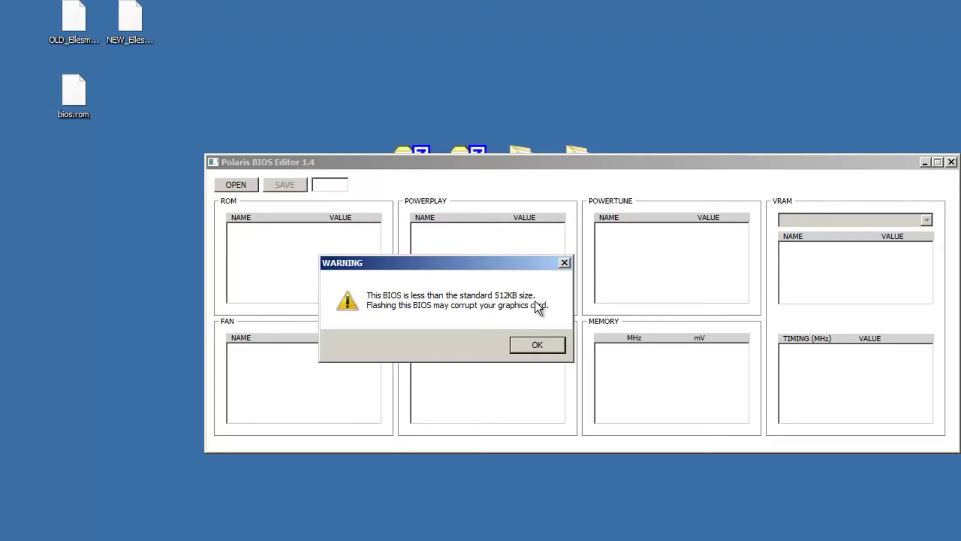
{"action": "left_click", "coordinate": [535, 345]}
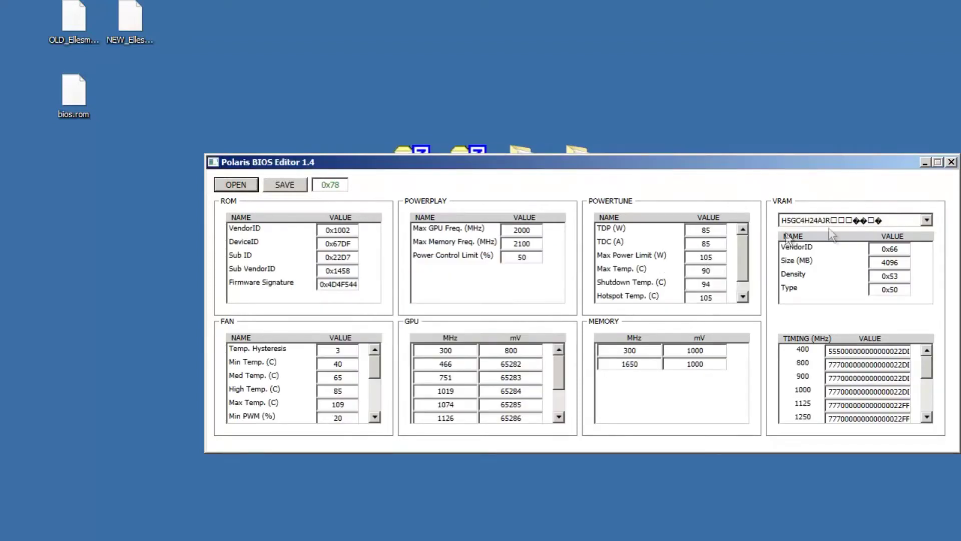
- Load the bios.rom backup from the Desktop into the editor instead
{"action": "left_click", "coordinate": [238, 188]}
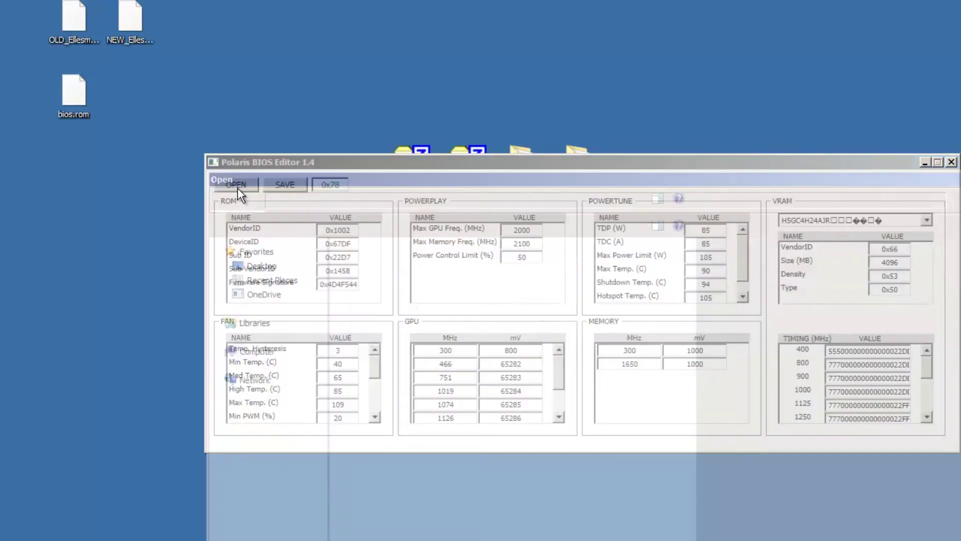
{"action": "left_click", "coordinate": [577, 359]}
{"action": "left_click_drag", "start_coordinate": [637, 202], "coordinate": [320, 186]}
{"action": "left_click", "coordinate": [726, 308]}
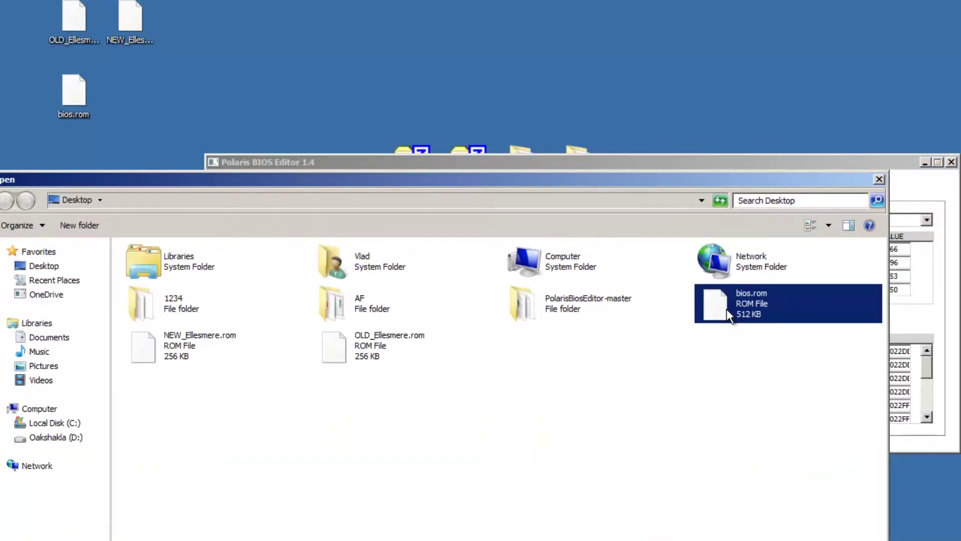
{"action": "double_click", "coordinate": [726, 308]}
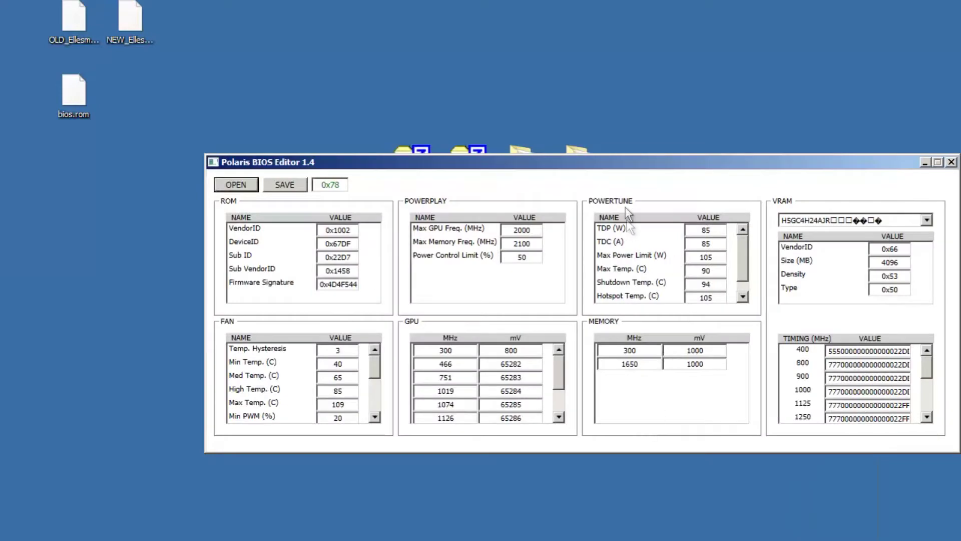
- Clear the 1625, 1750 and 2000 MHz memory timing values
{"action": "left_click_drag", "start_coordinate": [615, 162], "coordinate": [393, 84]}
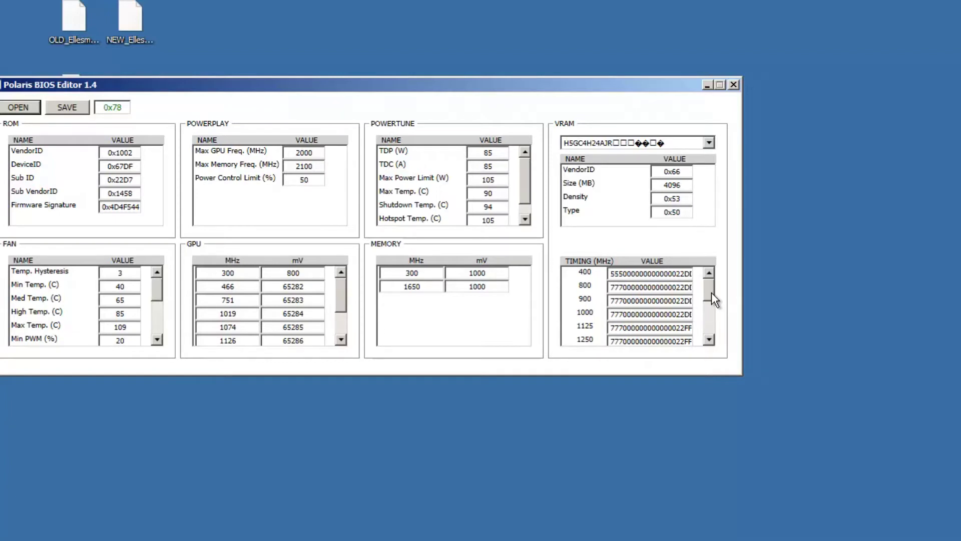
{"action": "left_click_drag", "start_coordinate": [710, 292], "coordinate": [704, 323]}
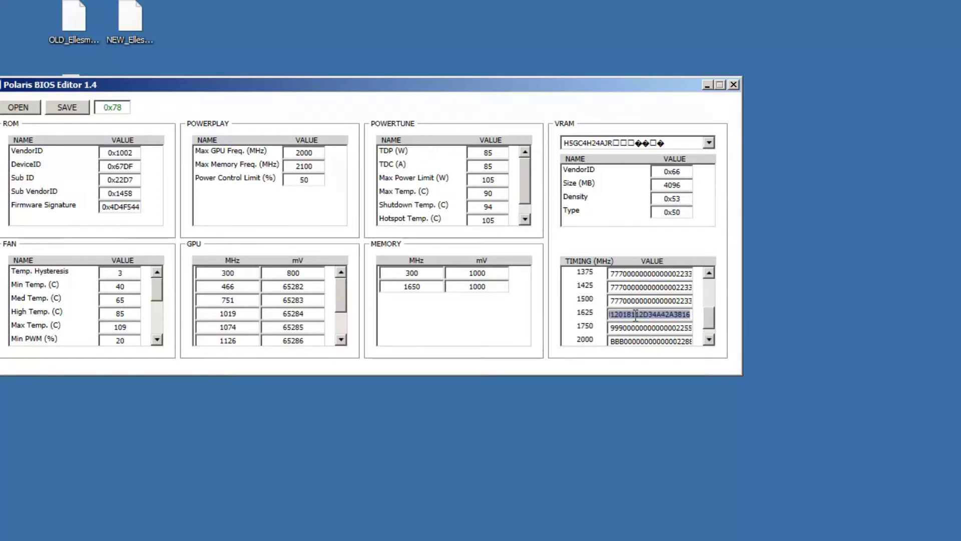
{"action": "key", "text": "Delete"}
{"action": "key", "text": "Tab"}
{"action": "key", "text": "Delete"}
{"action": "left_click", "coordinate": [633, 341]}
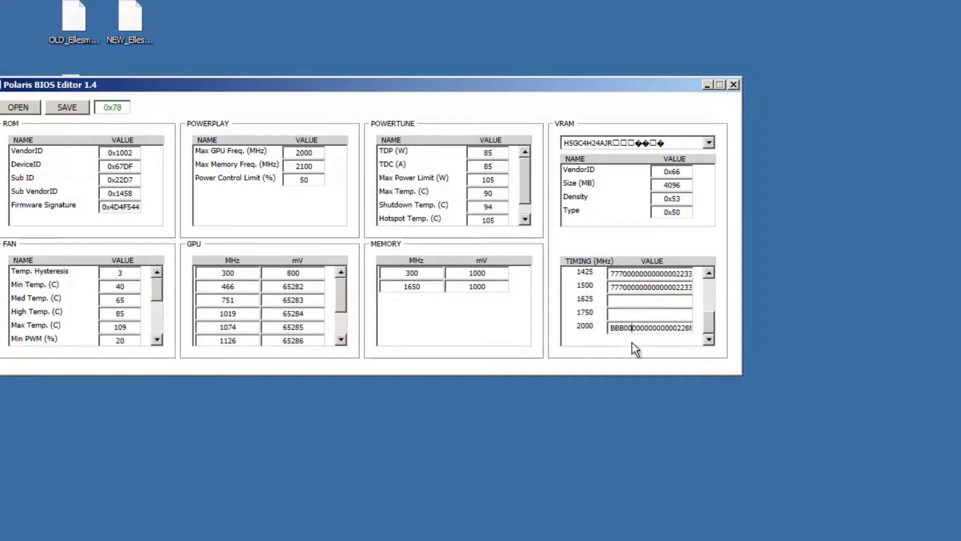
{"action": "double_click", "coordinate": [646, 327]}
{"action": "key", "text": "Delete"}
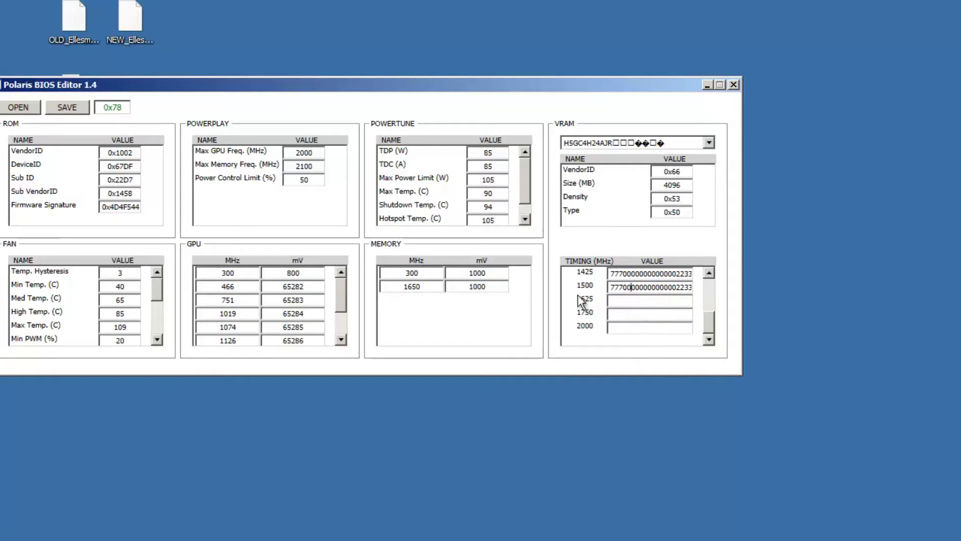
- Paste strap 3120150F292F94273116 into the 1500, 1625, 1750 and 2000 rows and close the editor
{"action": "double_click", "coordinate": [632, 289]}
{"action": "type", "text": "3120150F292F94273116"}
{"action": "left_click", "coordinate": [629, 299]}
{"action": "type", "text": "3120150F292F94273116"}
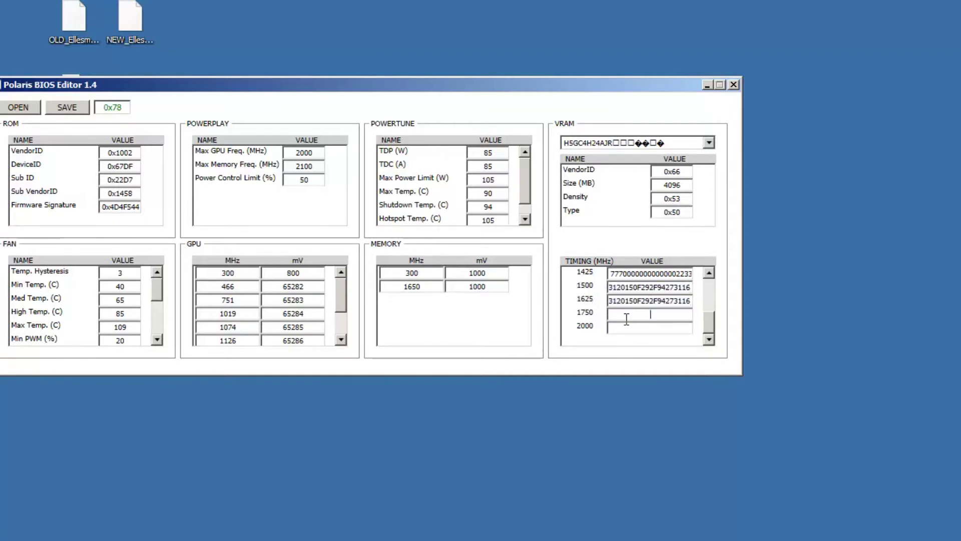
{"action": "left_click", "coordinate": [629, 313]}
{"action": "type", "text": "3120150F292F94273116"}
{"action": "left_click", "coordinate": [628, 326]}
{"action": "type", "text": "3120150F292F94273116"}
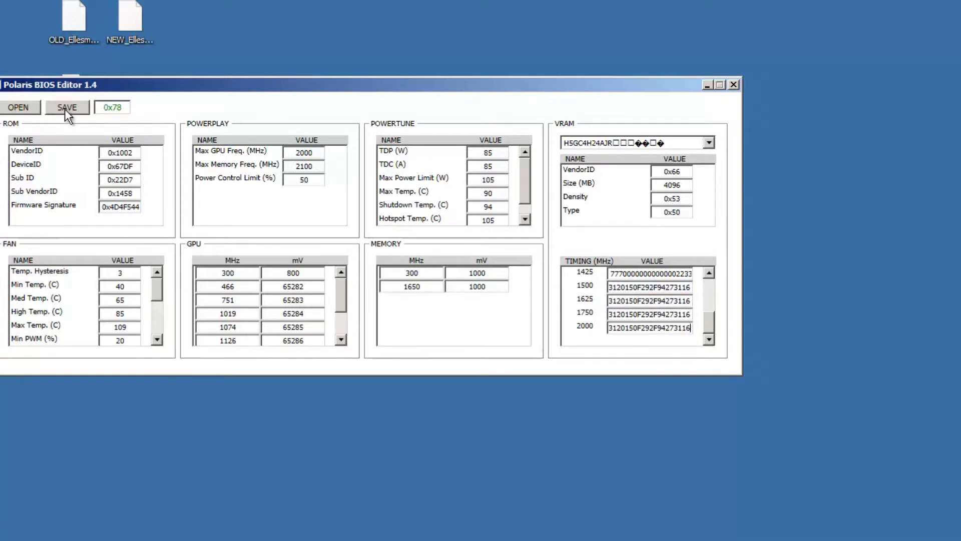
{"action": "left_click", "coordinate": [733, 84]}
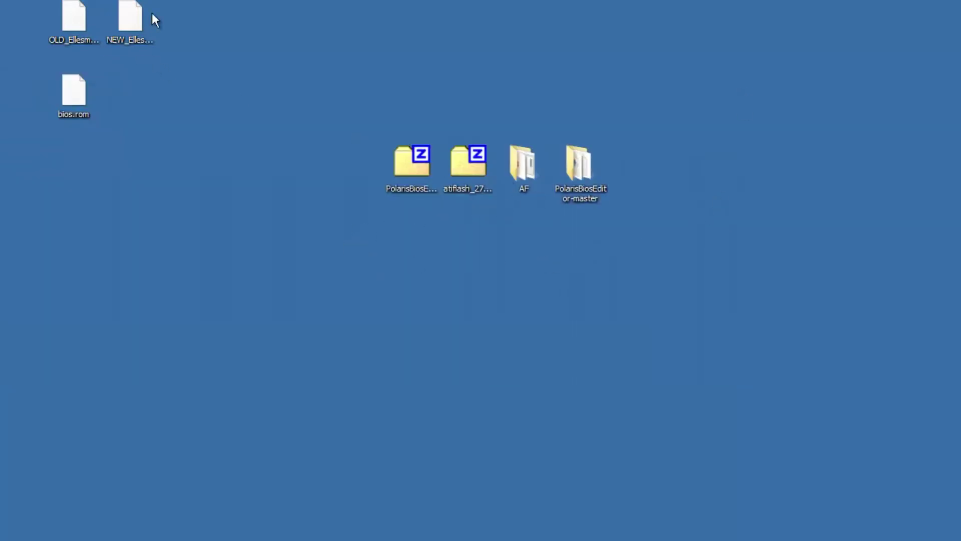
- Select the Ellesmere ROM files and bios.rom on the desktop, then clear the selection
{"action": "left_click", "coordinate": [140, 25]}
{"action": "left_click_drag", "start_coordinate": [40, 22], "coordinate": [188, 25]}
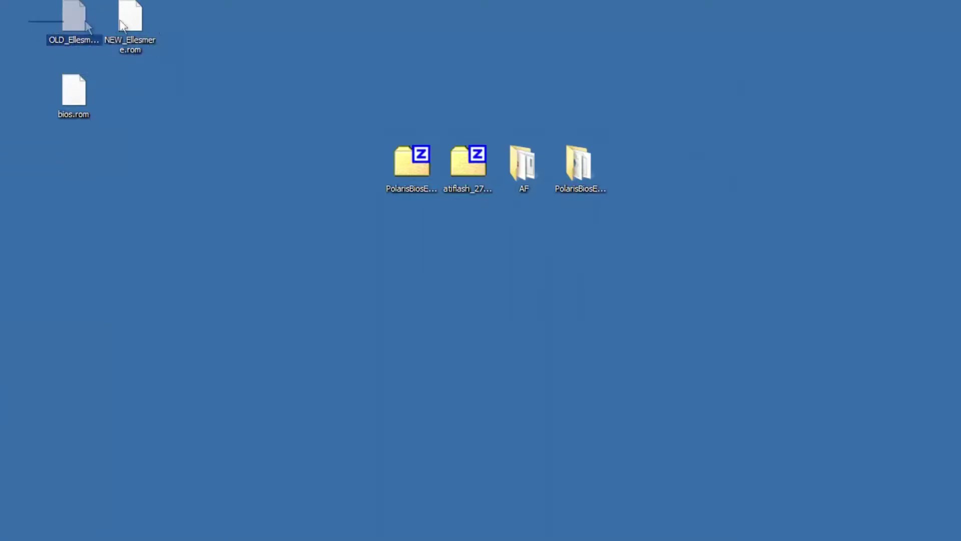
{"action": "left_click", "coordinate": [88, 111]}
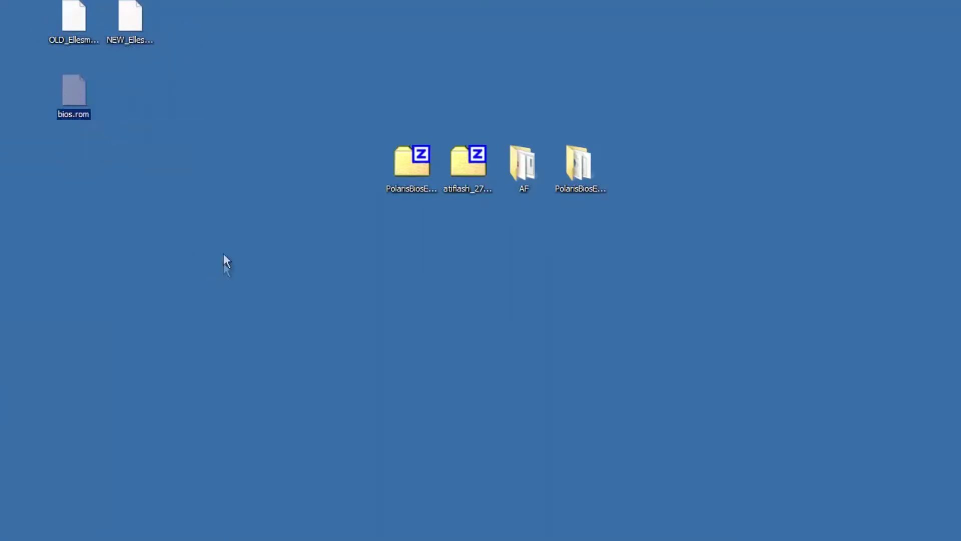
{"action": "left_click", "coordinate": [189, 210]}
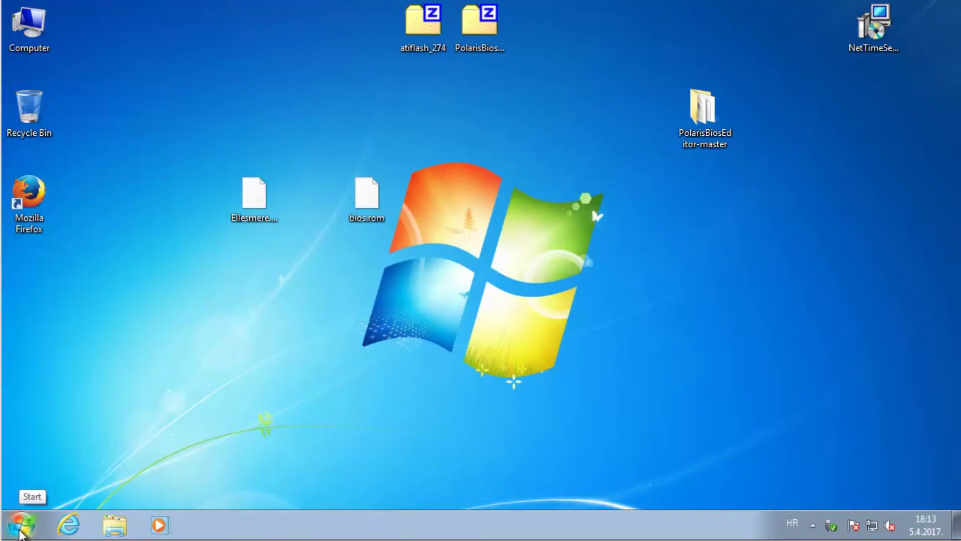
- Launch cmd from Start search as administrator, approve UAC, and move the window lower
{"action": "left_click", "coordinate": [20, 534]}
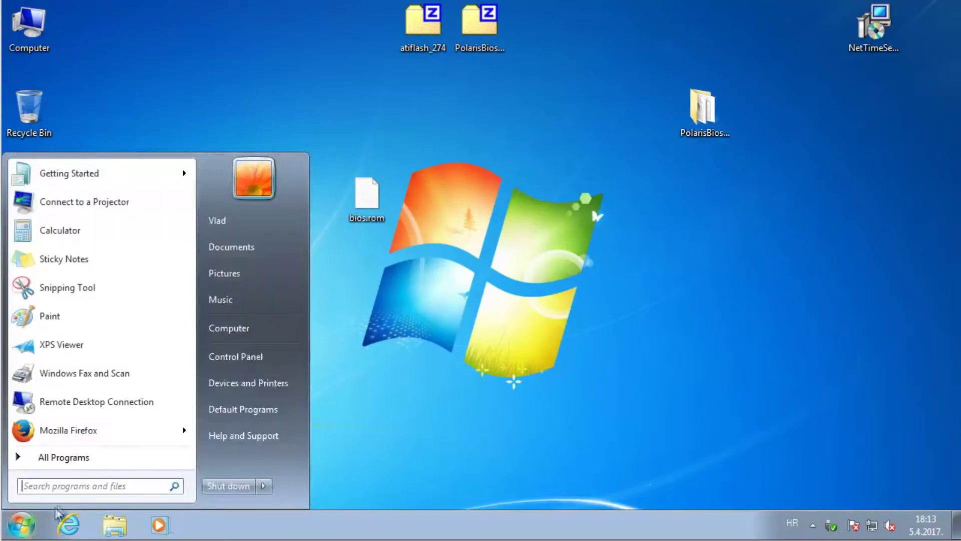
{"action": "type", "text": "cmd"}
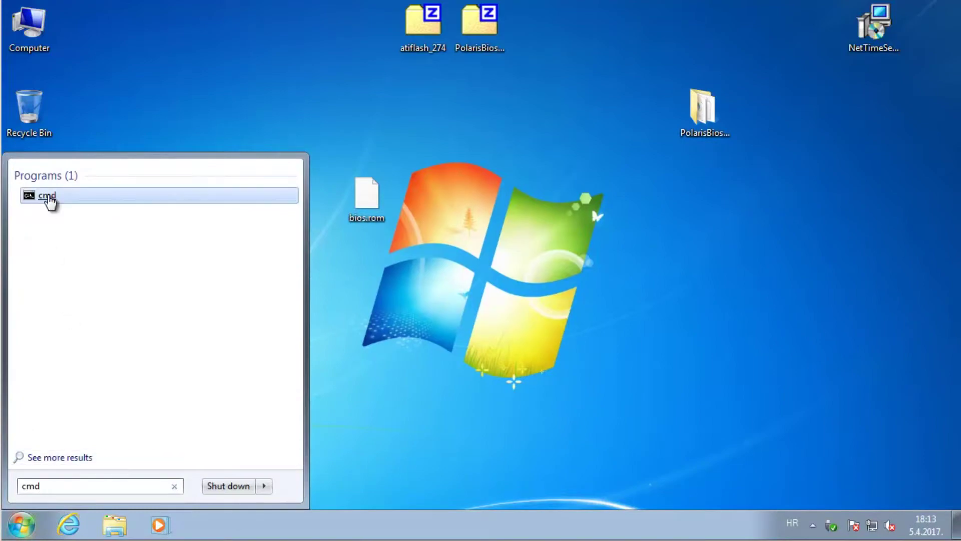
{"action": "right_click", "coordinate": [48, 200]}
{"action": "left_click", "coordinate": [106, 221]}
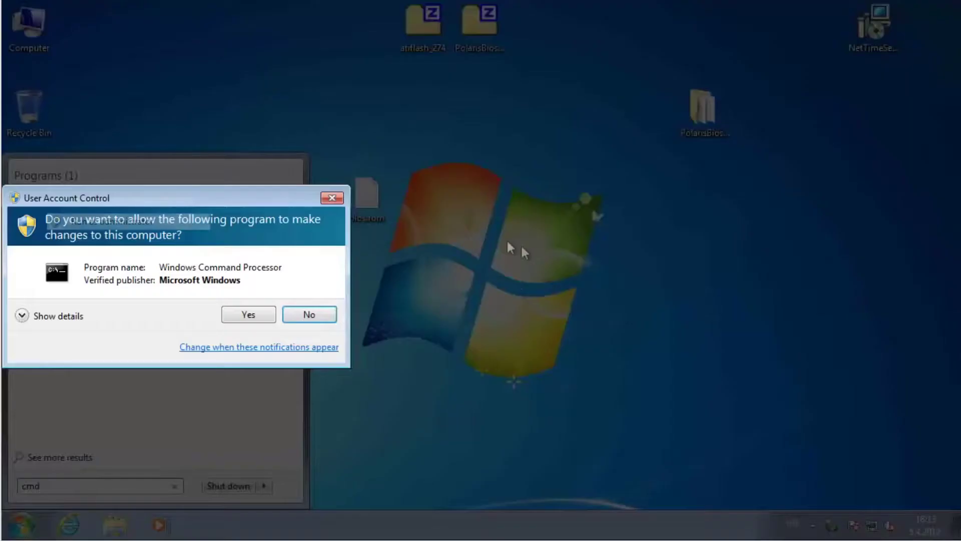
{"action": "left_click", "coordinate": [250, 314]}
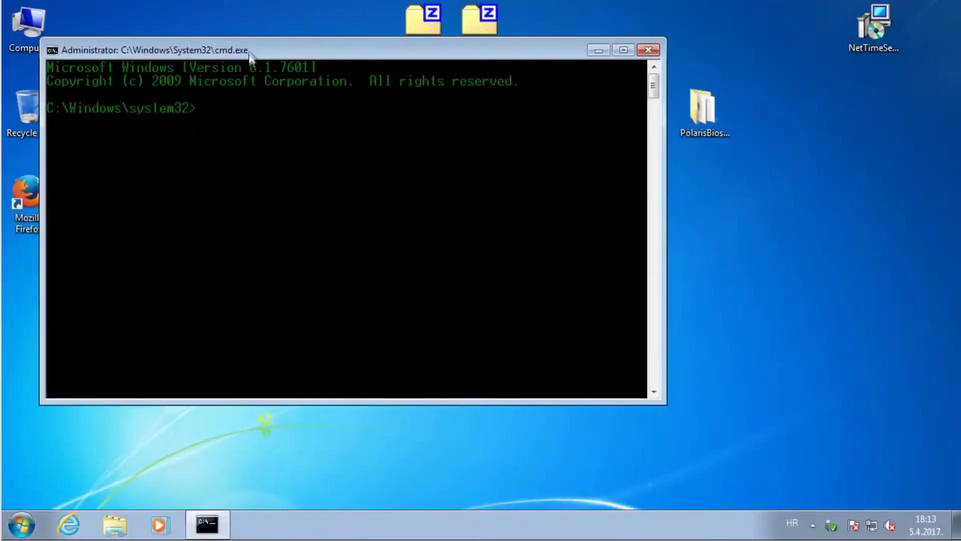
{"action": "left_click_drag", "start_coordinate": [252, 50], "coordinate": [257, 100]}
{"action": "left_click", "coordinate": [714, 112]}
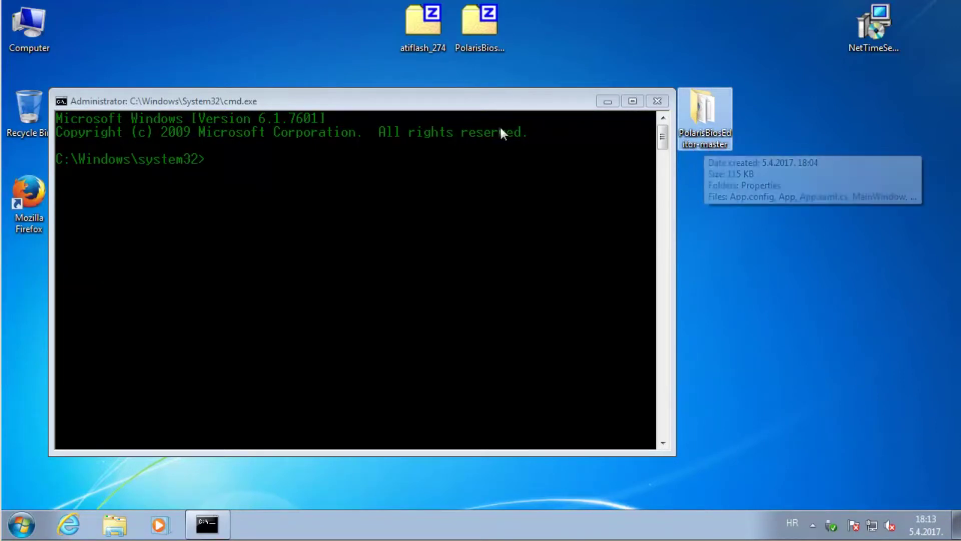
- Extract atiflash_274.zip with 7-Zip into an atiflash_274 folder beside the command window
{"action": "left_click", "coordinate": [409, 28]}
{"action": "double_click", "coordinate": [409, 28]}
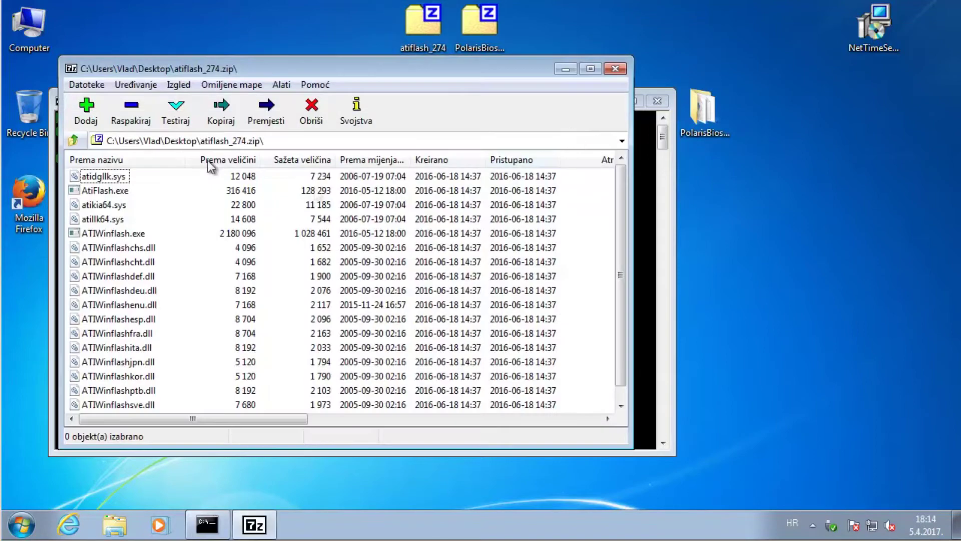
{"action": "left_click", "coordinate": [608, 73]}
{"action": "left_click_drag", "start_coordinate": [420, 35], "coordinate": [645, 41]}
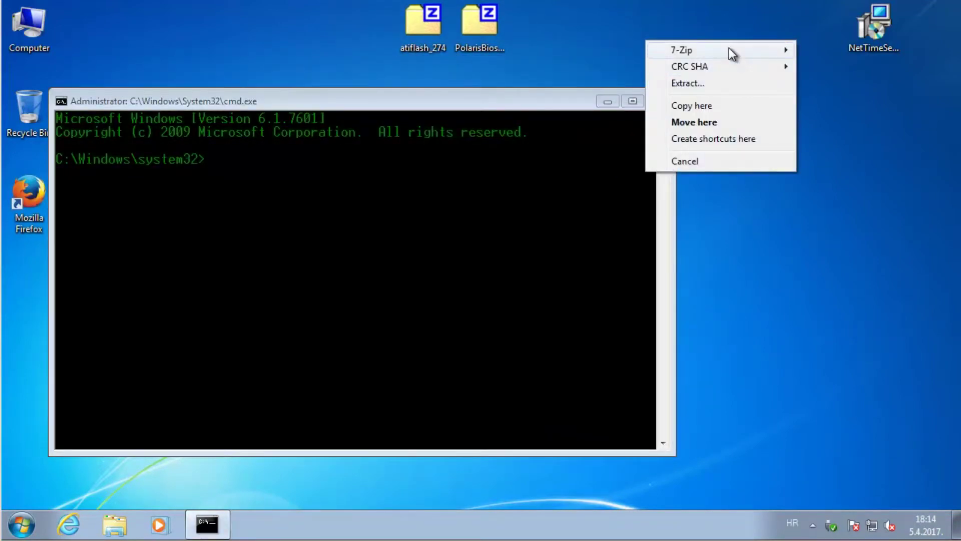
{"action": "mouse_move", "coordinate": [729, 47]}
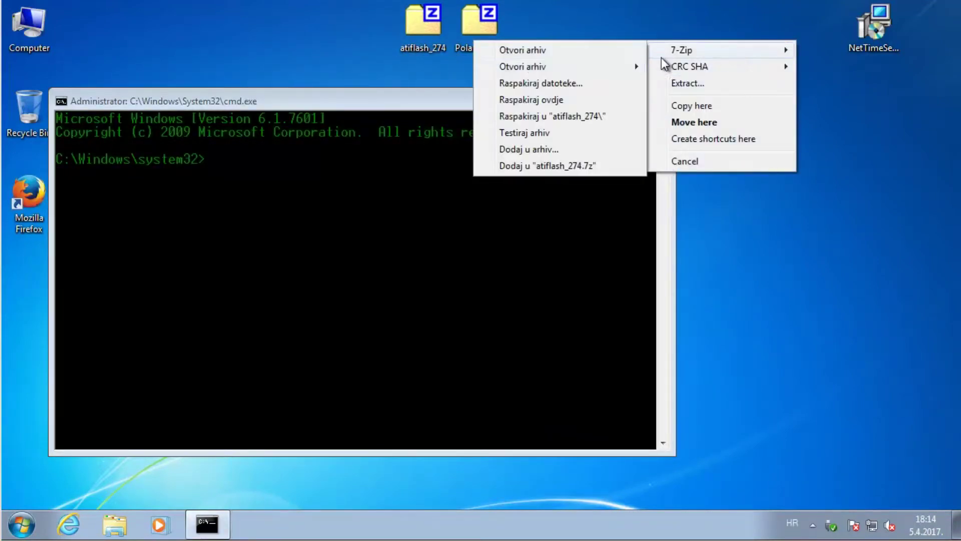
{"action": "left_click", "coordinate": [594, 119]}
{"action": "left_click_drag", "start_coordinate": [18, 287], "coordinate": [696, 173]}
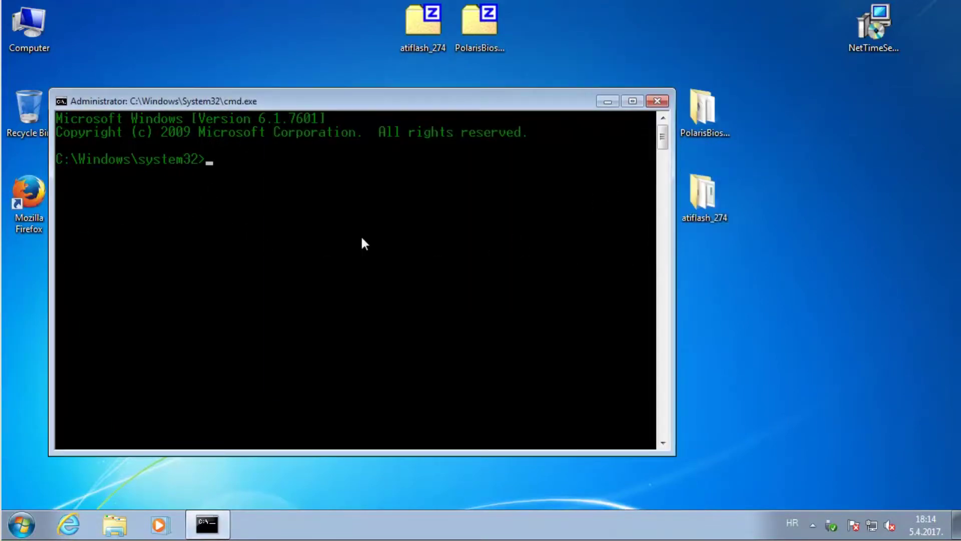
- Navigate from C:\Users into the user's Desktop directory, listing contents with dir
{"action": "type", "text": "cd /users"}
{"action": "key", "text": "Return"}
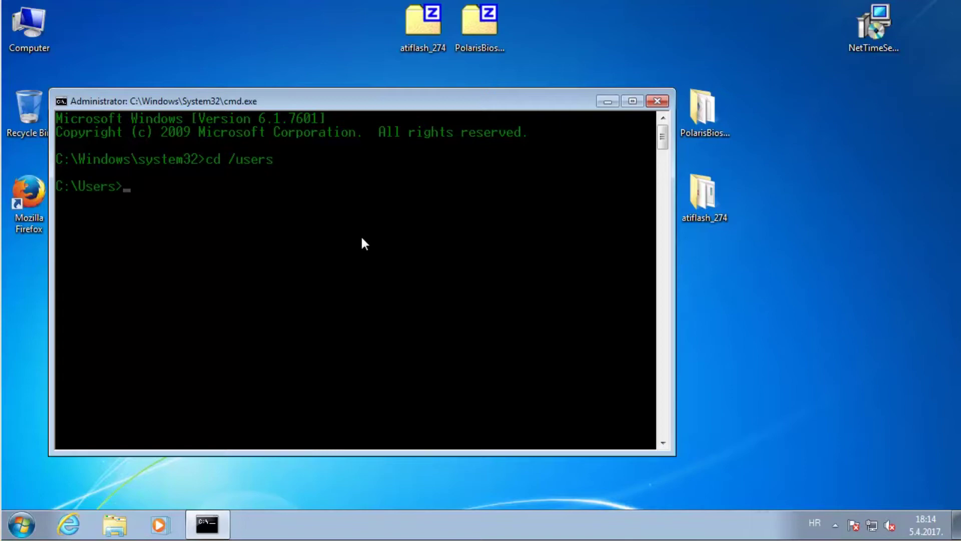
{"action": "type", "text": "dir"}
{"action": "key", "text": "Return"}
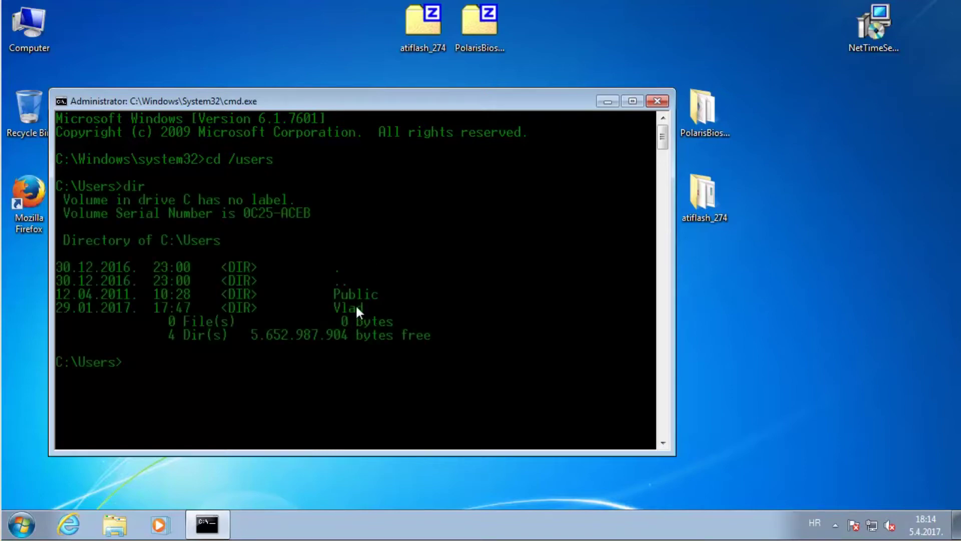
{"action": "type", "text": "cd vlad/desktop"}
{"action": "key", "text": "Return"}
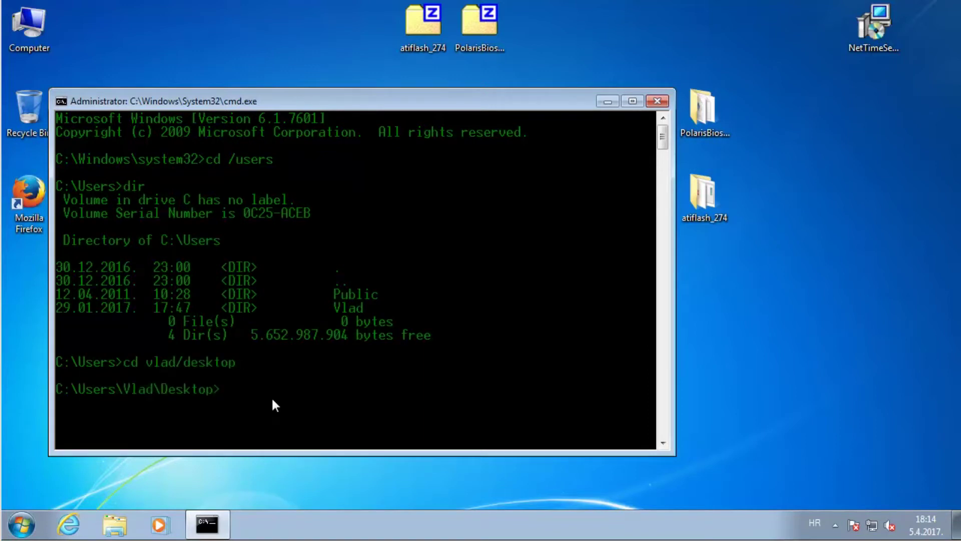
{"action": "type", "text": "dir"}
{"action": "key", "text": "Return"}
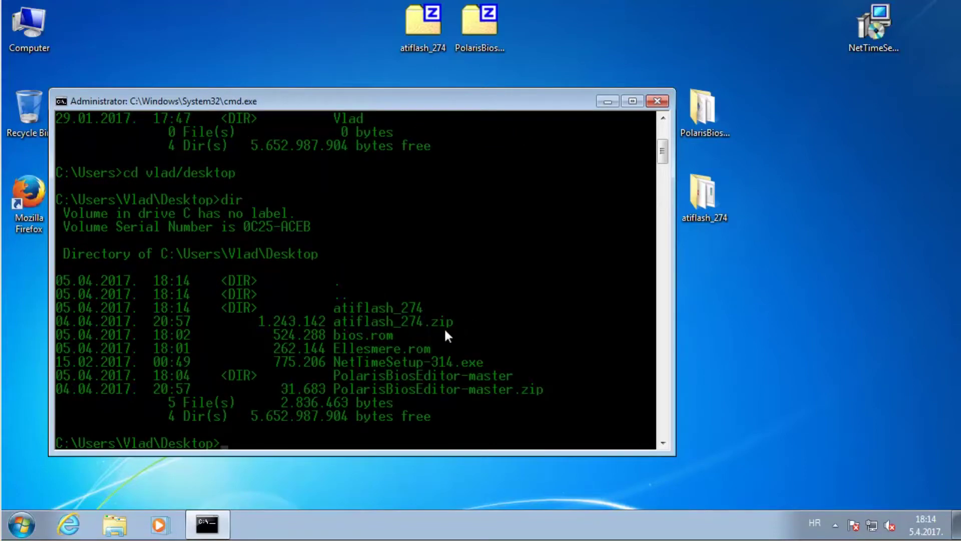
- Enter the atiflash_274 folder using Tab completion and begin typing the AtiFlash command
{"action": "type", "text": "atif"}
{"action": "key", "text": "Tab"}
{"action": "key", "text": "Home"}
{"action": "type", "text": "cd"}
{"action": "key", "text": "Return"}
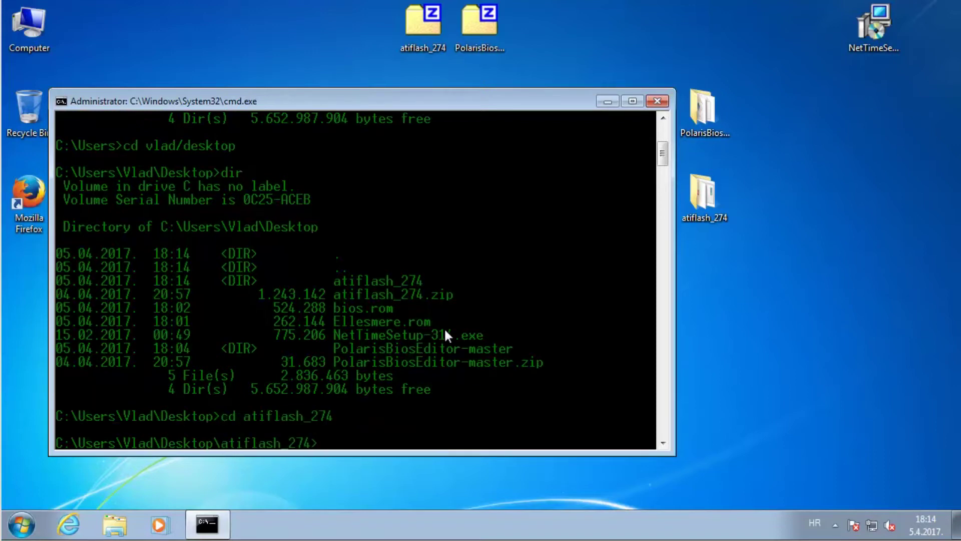
{"action": "scroll", "coordinate": [480, 298], "scroll_direction": "down", "scroll_amount": 2}
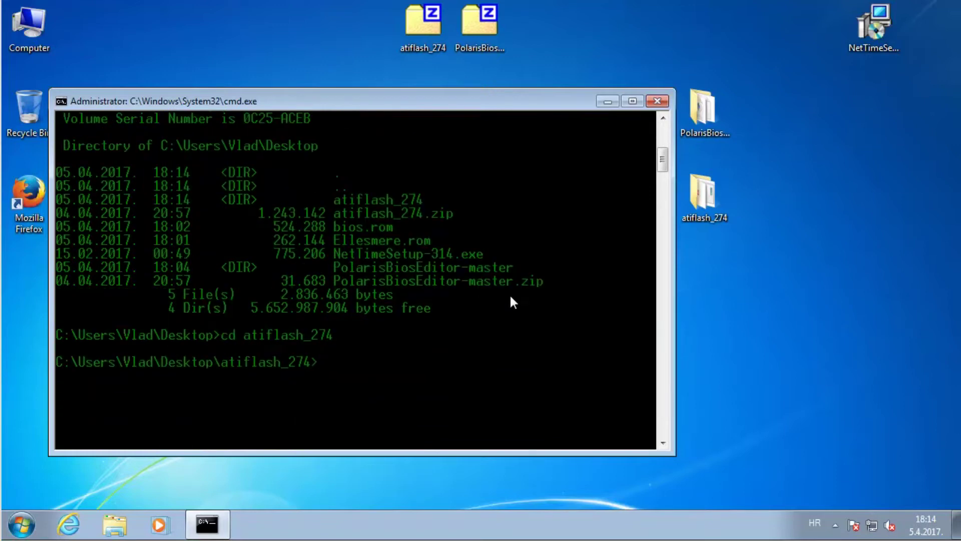
{"action": "type", "text": "ati"}
- Build the command 'AtiFlash.exe -p -f 0' at the atiflash_274 prompt, correcting -g to -p
{"action": "key", "text": "Tab"}
{"action": "key", "text": "Tab"}
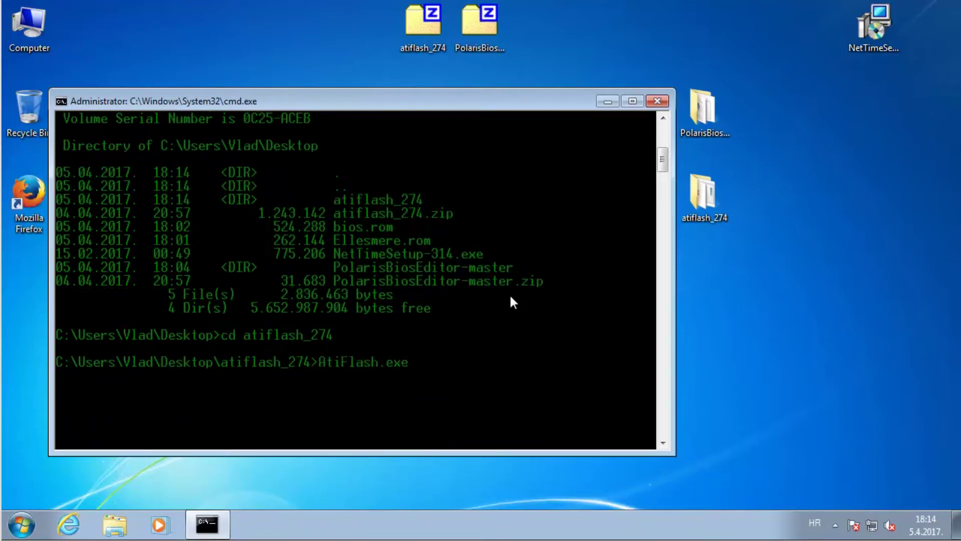
{"action": "type", "text": "-g -f 0"}
{"action": "key", "text": "Left"}
{"action": "key", "text": "Left"}
{"action": "key", "text": "Left"}
{"action": "key", "text": "Left"}
{"action": "key", "text": "Left"}
{"action": "key", "text": "BackSpace"}
{"action": "type", "text": "p"}
{"action": "key", "text": "Left"}
{"action": "key", "text": "Right"}
{"action": "key", "text": "Right"}
{"action": "key", "text": "Right"}
{"action": "key", "text": "Right"}
{"action": "key", "text": "Right"}
{"action": "key", "text": "Right"}
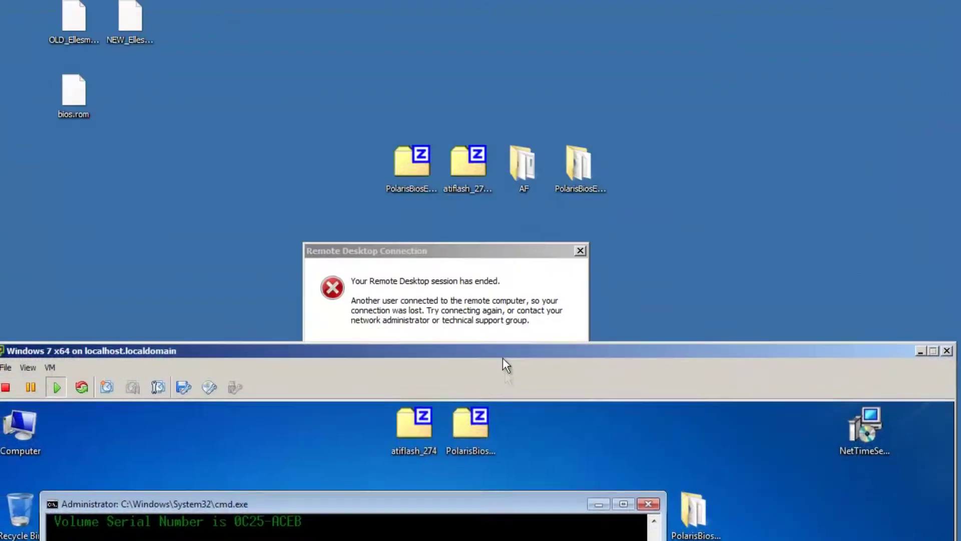
- Dismiss the lost Remote Desktop session error and close the reconnect prompt
{"action": "left_click_drag", "start_coordinate": [503, 358], "coordinate": [501, 445]}
{"action": "left_click", "coordinate": [492, 356]}
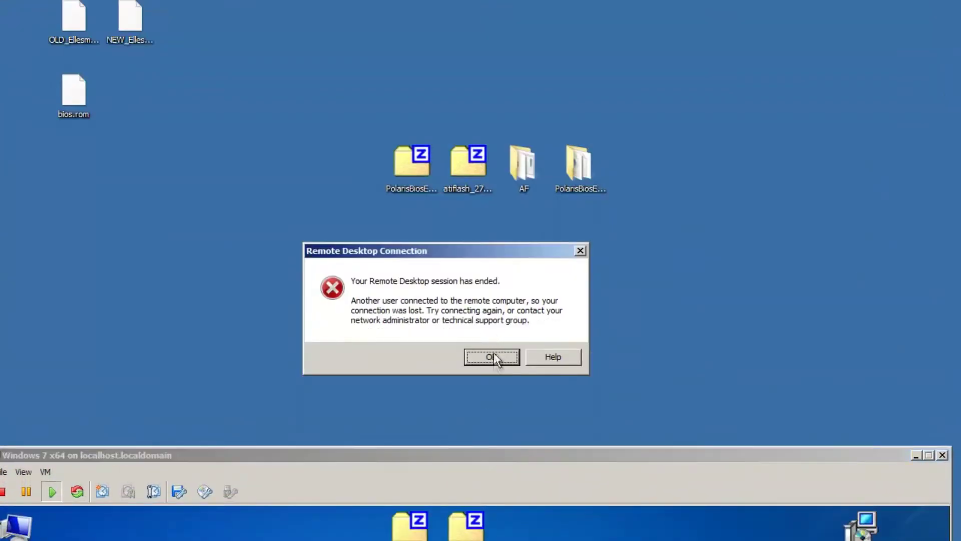
{"action": "left_click", "coordinate": [588, 3]}
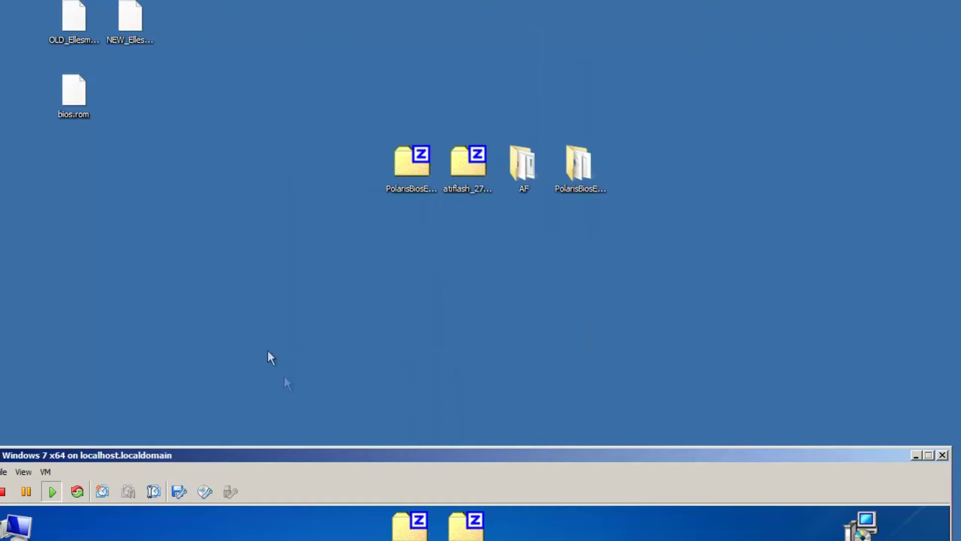
- In the Windows 7 guest, complete the command as 'AtiFlash.exe -p -f 0 bios.rom'
{"action": "left_click", "coordinate": [71, 52]}
{"action": "left_click", "coordinate": [73, 91]}
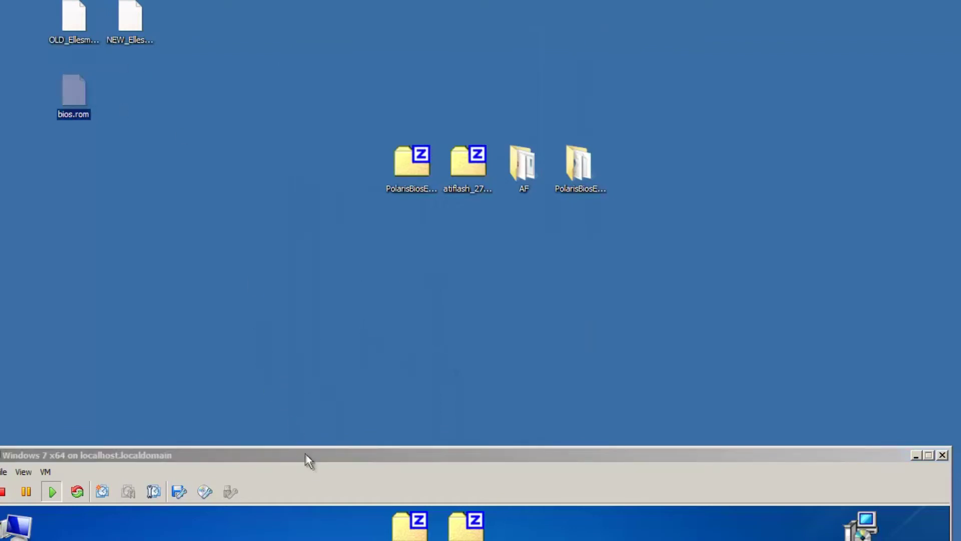
{"action": "left_click_drag", "start_coordinate": [304, 452], "coordinate": [314, 7]}
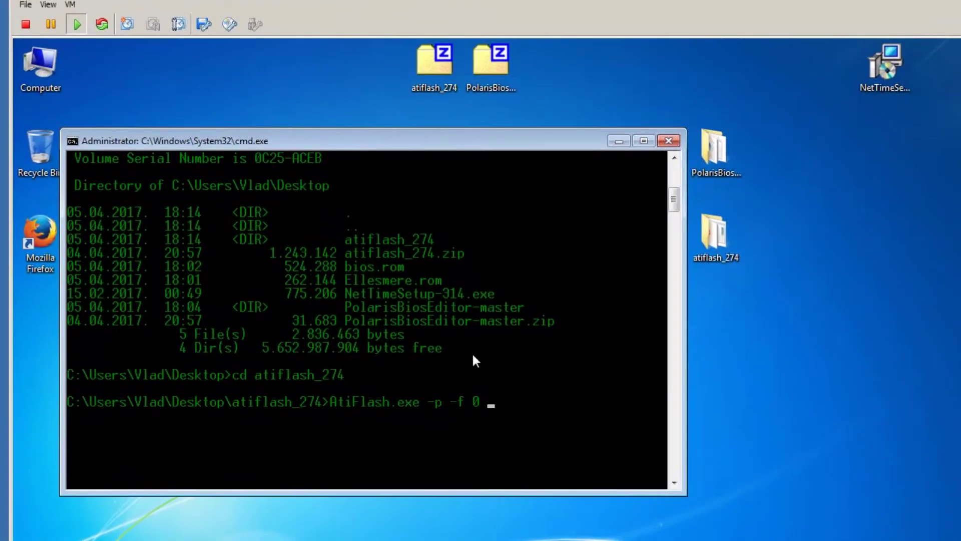
{"action": "type", "text": "bios.rom"}
- Close the command window and shut down the Windows 7 guest from Start
{"action": "left_click", "coordinate": [669, 141]}
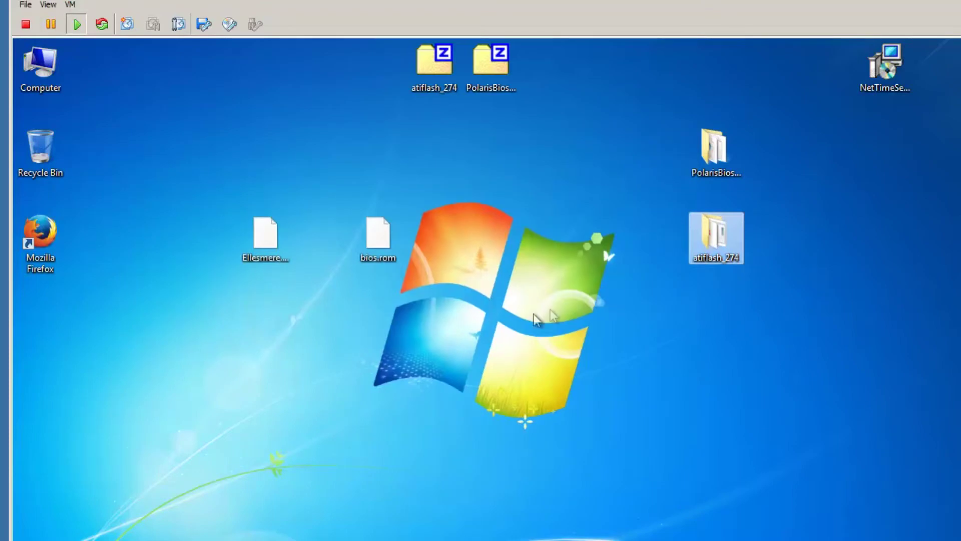
{"action": "left_click", "coordinate": [26, 535]}
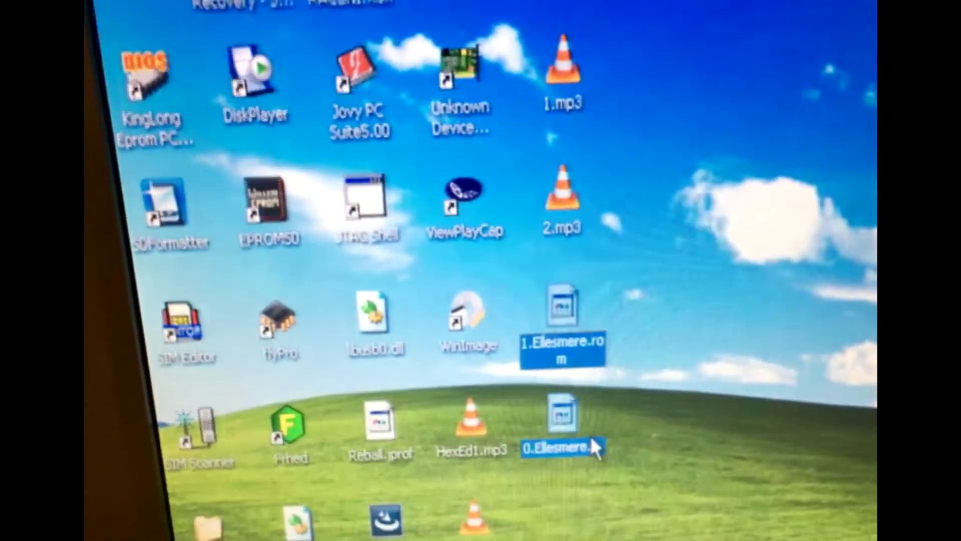
- Load 0.Ellesmere.rom from the Desktop into FlyPRO, then program and verify the GD25Q40 chip
{"action": "left_click", "coordinate": [643, 270]}
{"action": "left_click", "coordinate": [515, 421]}
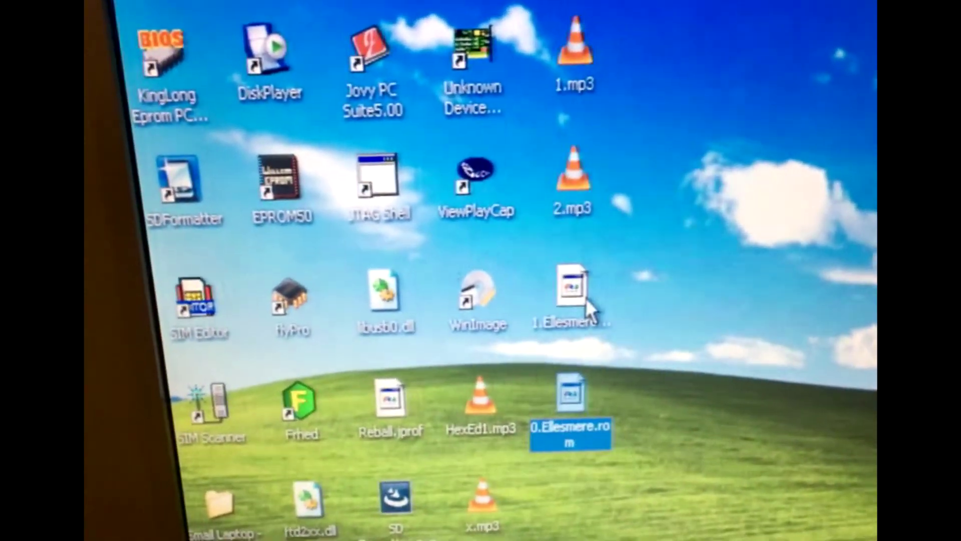
{"action": "left_click", "coordinate": [585, 298]}
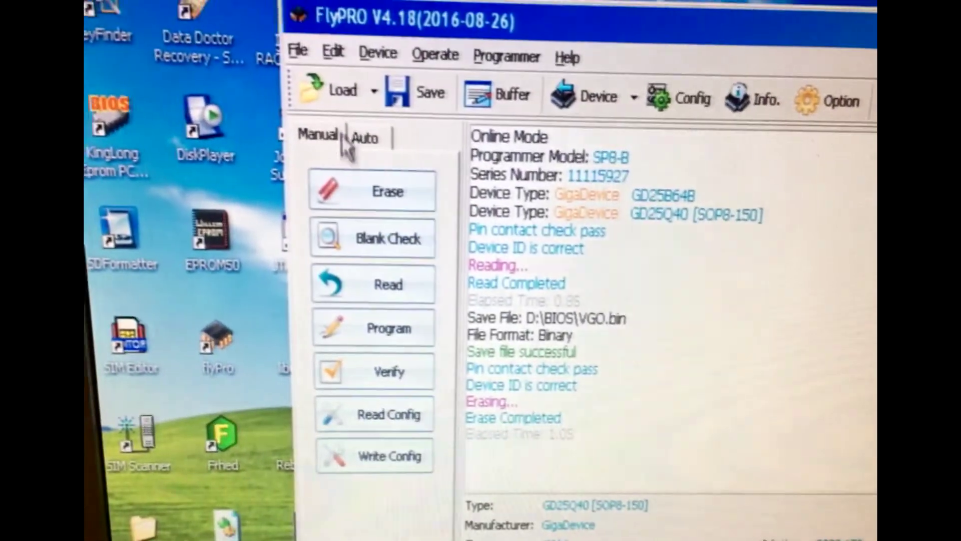
{"action": "left_click", "coordinate": [333, 59]}
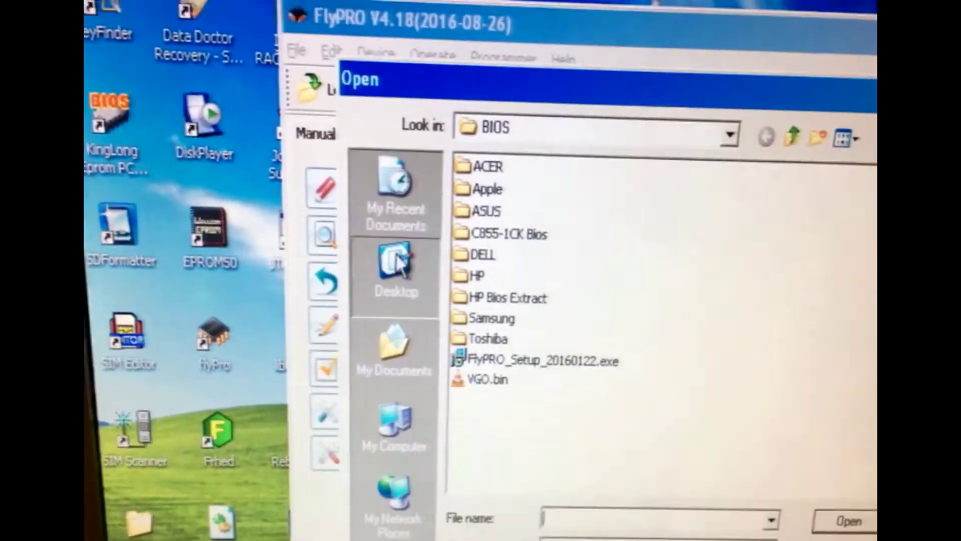
{"action": "left_click", "coordinate": [396, 250]}
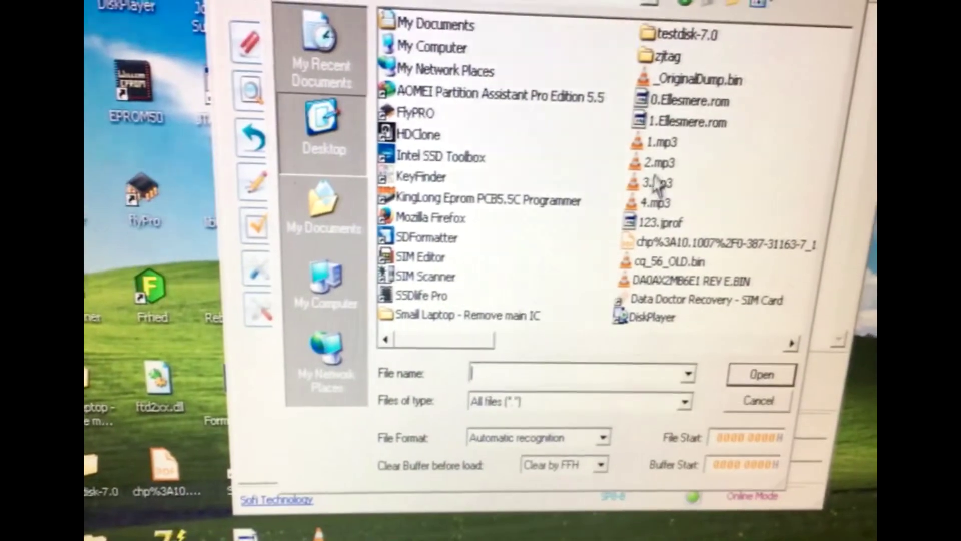
{"action": "double_click", "coordinate": [705, 83]}
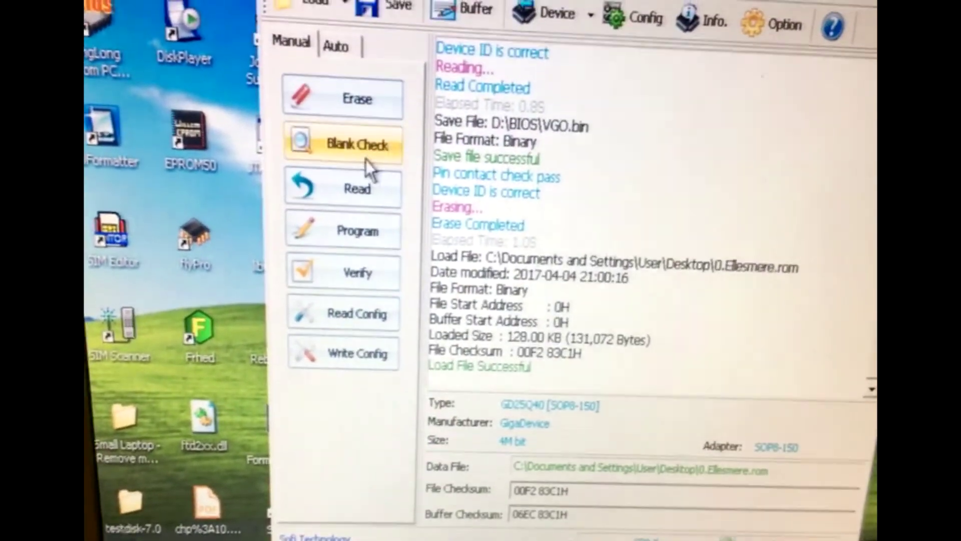
{"action": "left_click", "coordinate": [386, 304]}
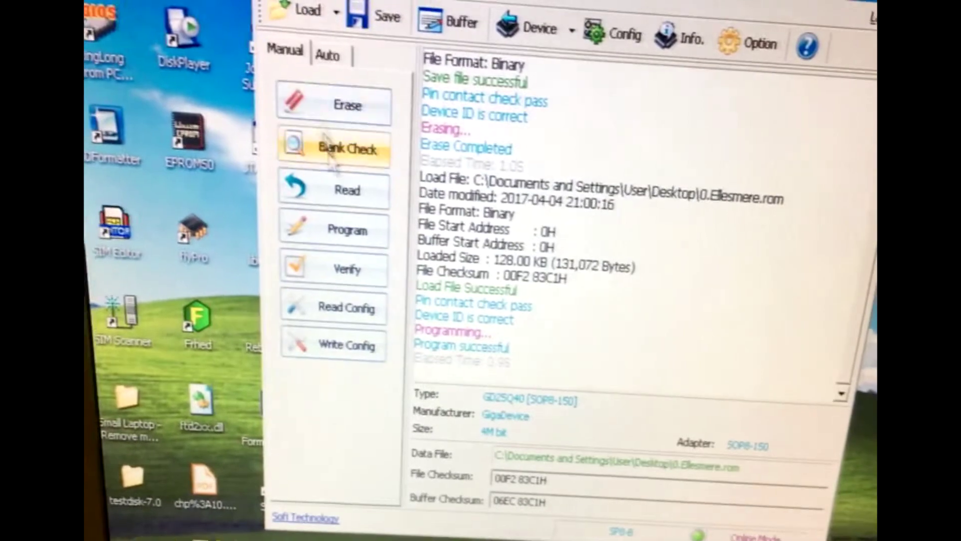
{"action": "left_click", "coordinate": [330, 242]}
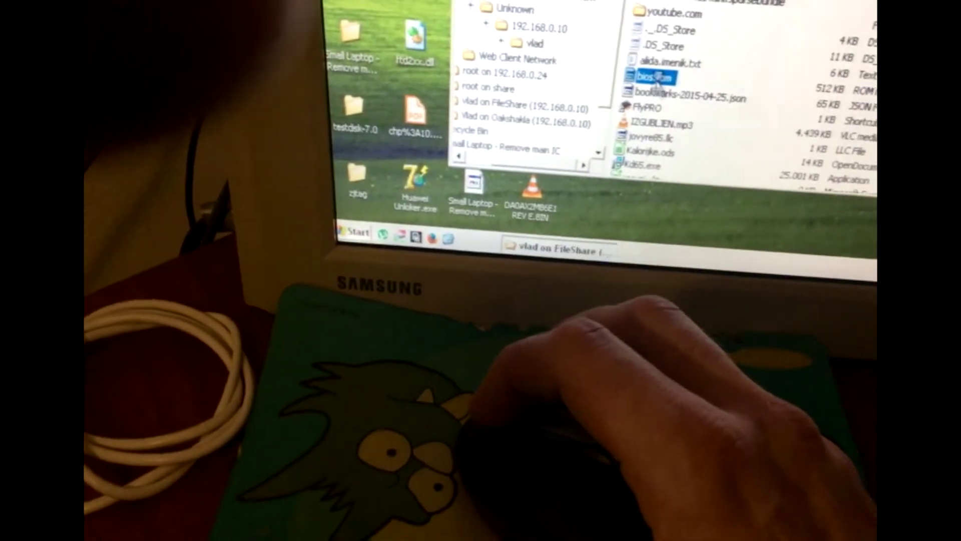
- Copy bios.rom from the network share and paste it onto the desktop
{"action": "right_click", "coordinate": [655, 80]}
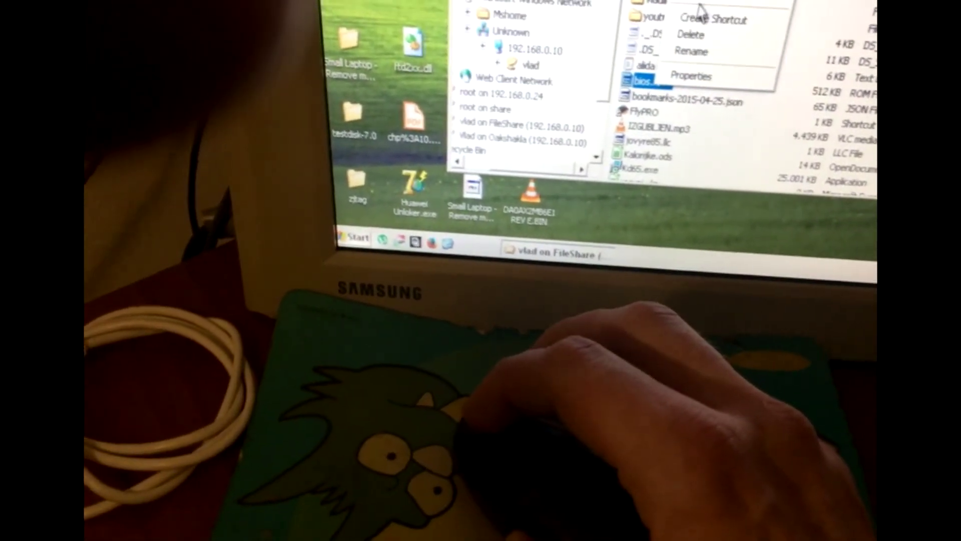
{"action": "key", "text": "Escape"}
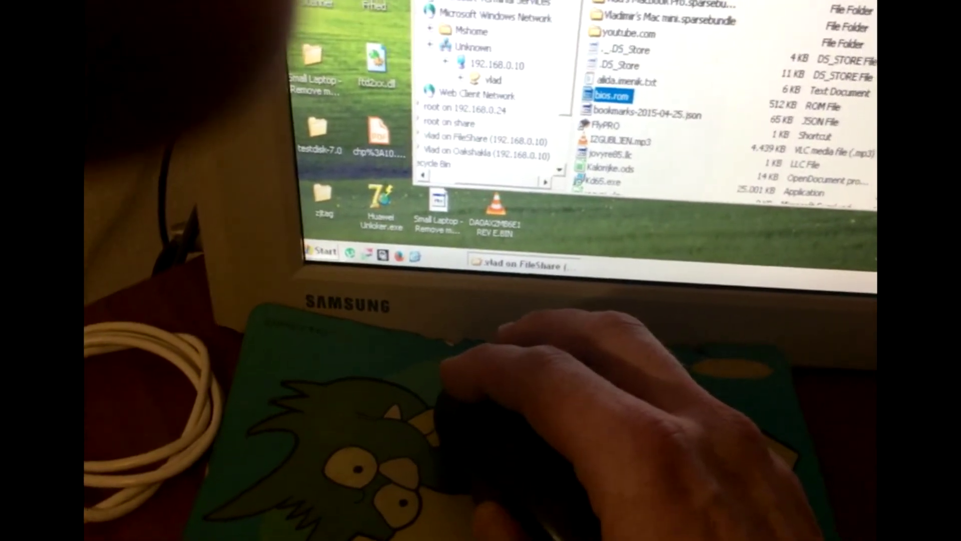
{"action": "left_click", "coordinate": [873, 3]}
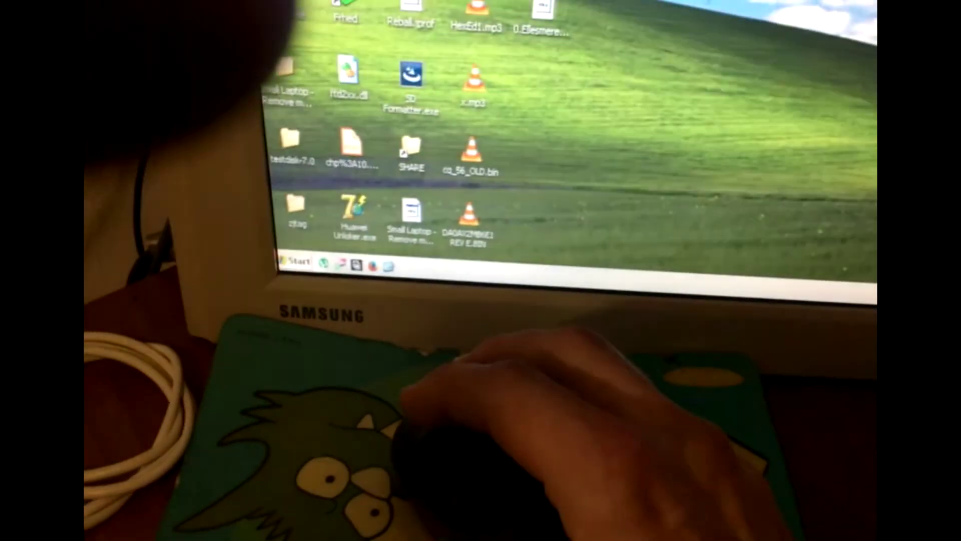
{"action": "right_click", "coordinate": [706, 5]}
{"action": "left_click", "coordinate": [710, 68]}
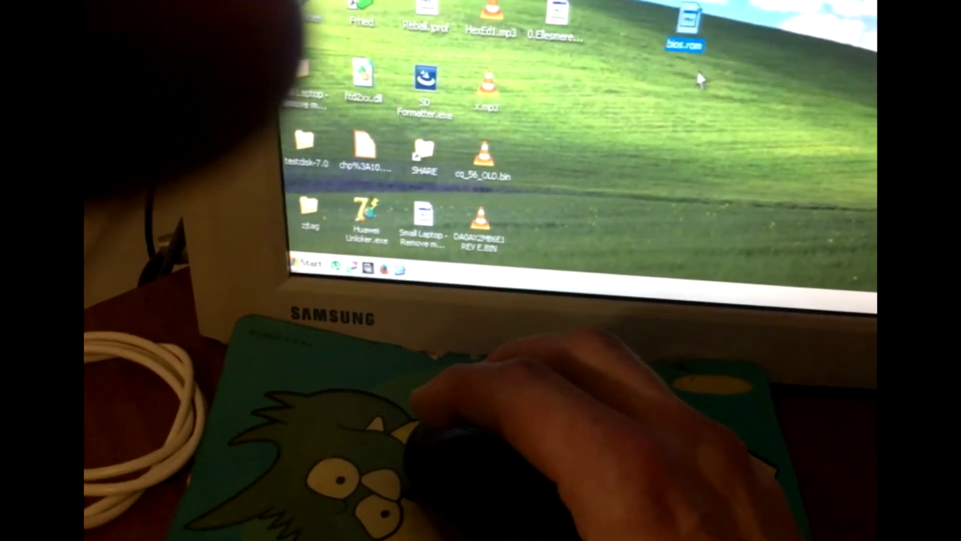
- Compare file sizes in Properties: 1.Ellesmere.rom is 128 KB, bios.rom is 512 KB
{"action": "right_click", "coordinate": [623, 5]}
{"action": "left_click", "coordinate": [661, 193]}
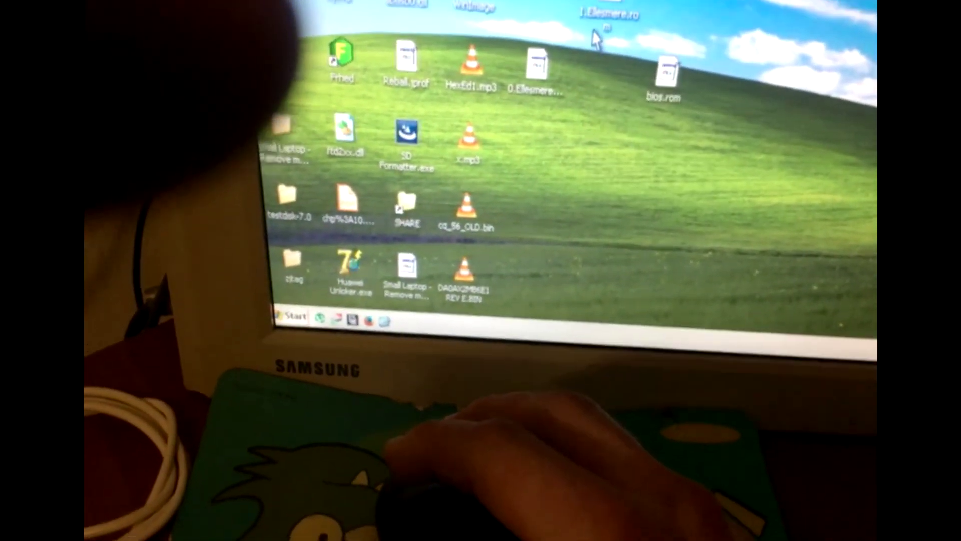
{"action": "right_click", "coordinate": [608, 3]}
{"action": "left_click", "coordinate": [646, 291]}
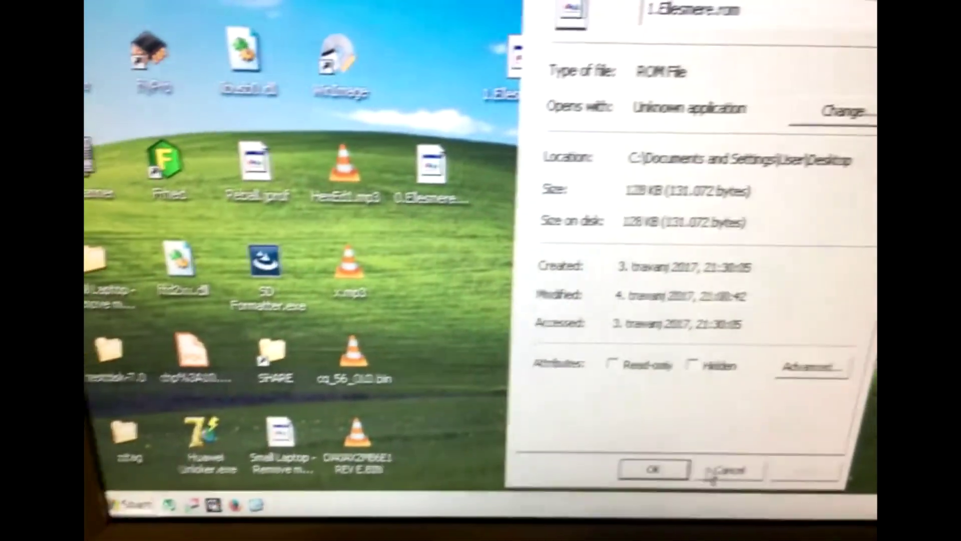
{"action": "left_click", "coordinate": [725, 468]}
{"action": "left_click", "coordinate": [626, 211]}
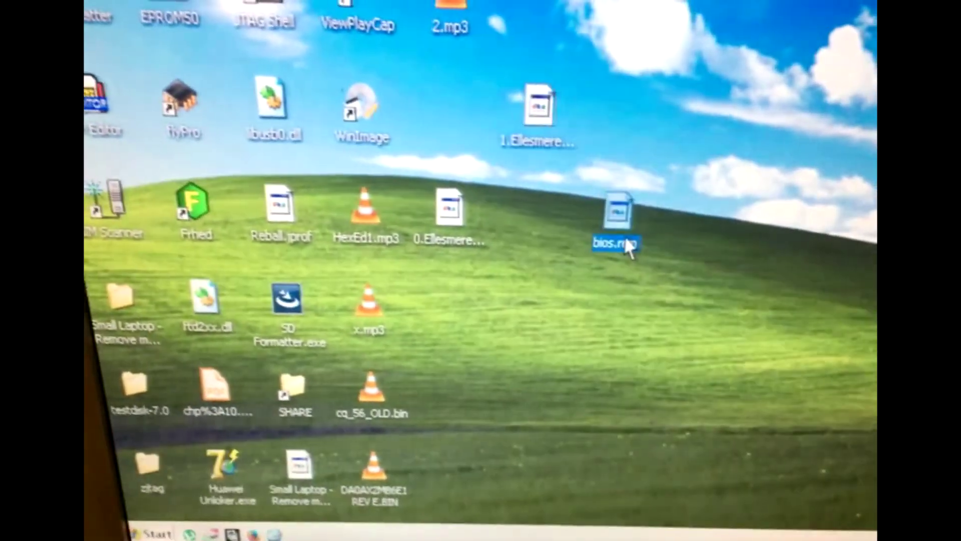
{"action": "right_click", "coordinate": [625, 210]}
{"action": "left_click", "coordinate": [674, 443]}
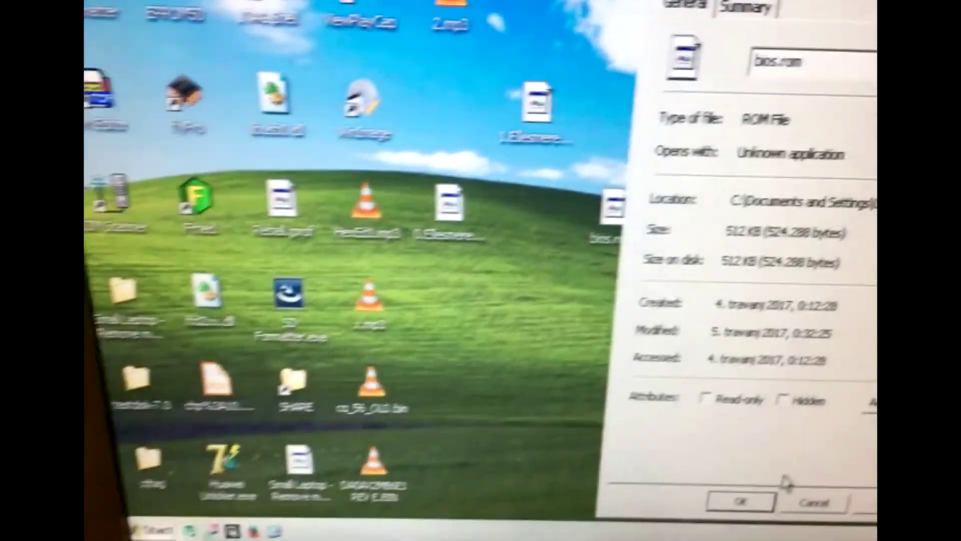
{"action": "left_click", "coordinate": [813, 502]}
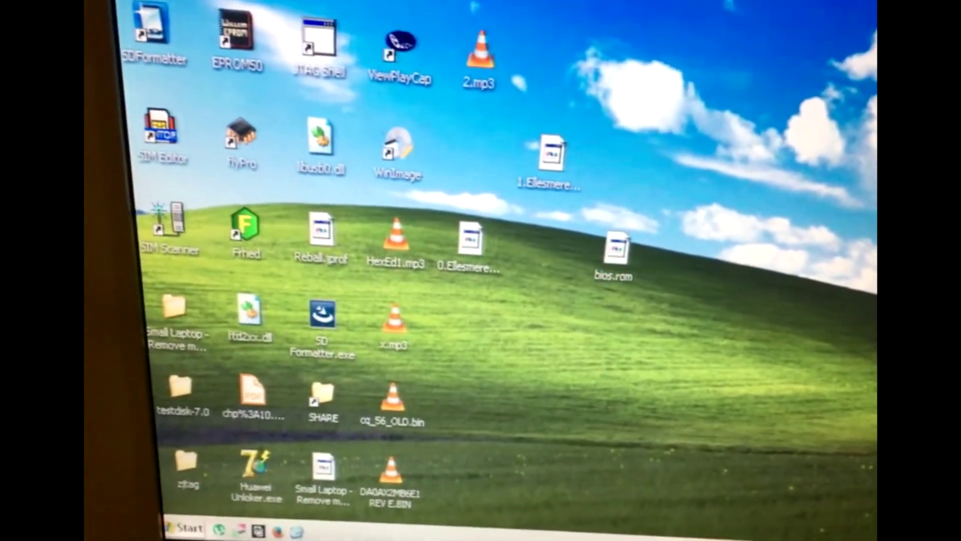
{"action": "key", "text": "Return"}
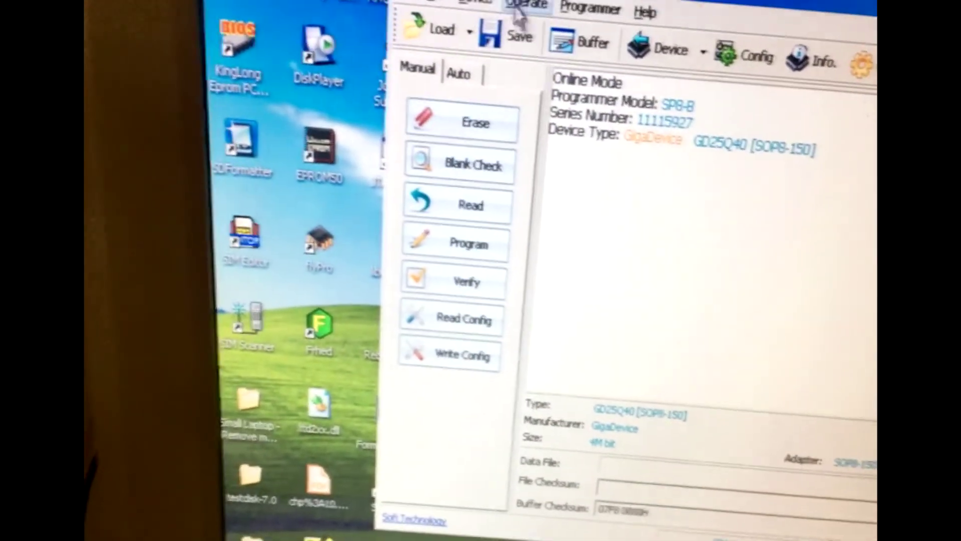
- Open Device > Auto Detect Device Type in FlyPRO
{"action": "left_click", "coordinate": [466, 6]}
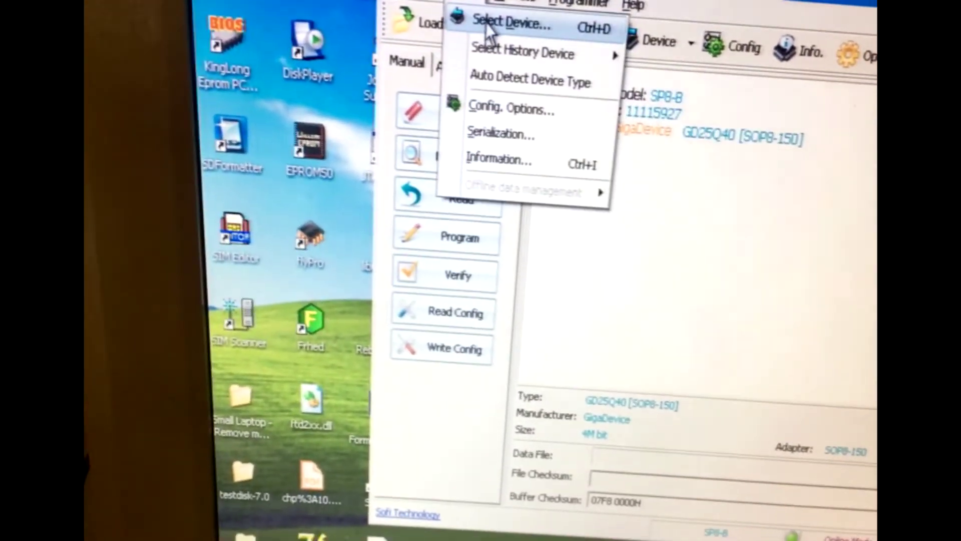
{"action": "left_click", "coordinate": [526, 82]}
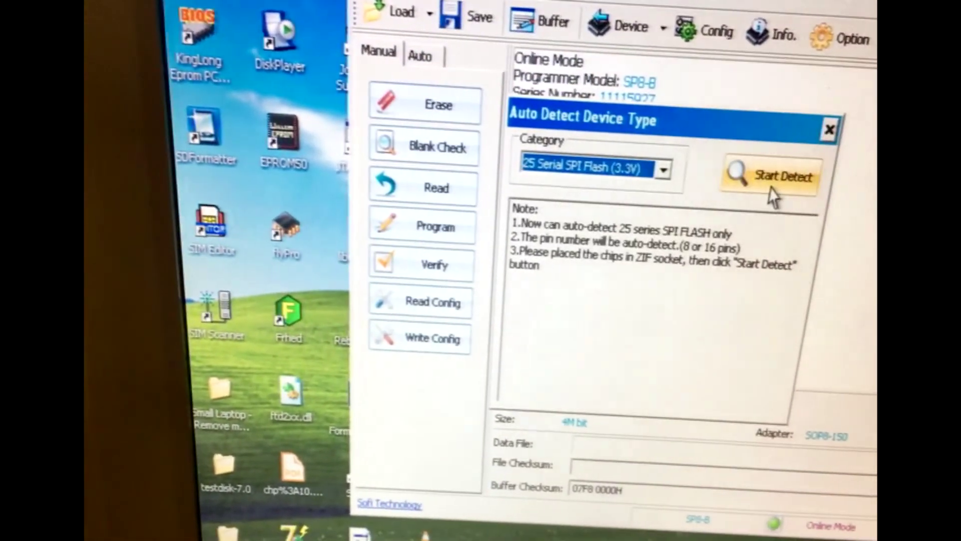